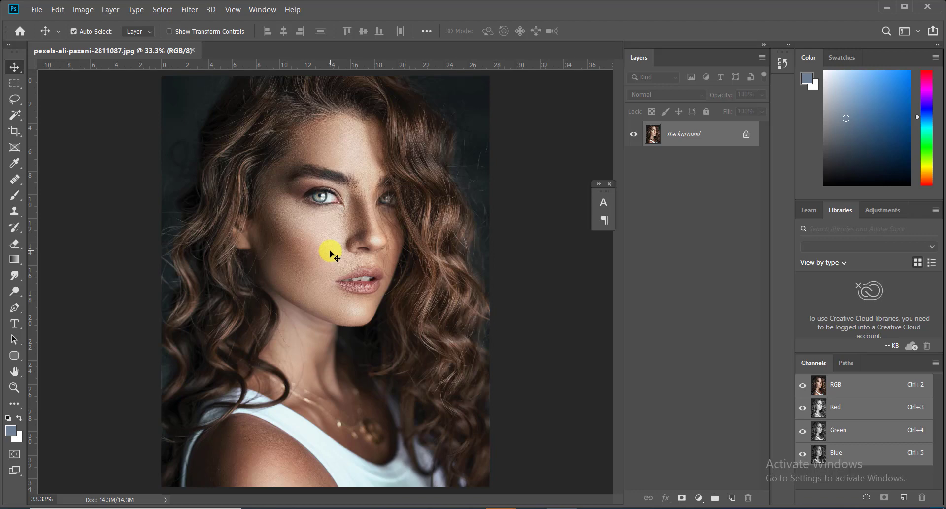
# Duplicate the Background as Layer 1 and invert the copy into a negative image.
pyautogui.hotkey('ctrl', 'j')
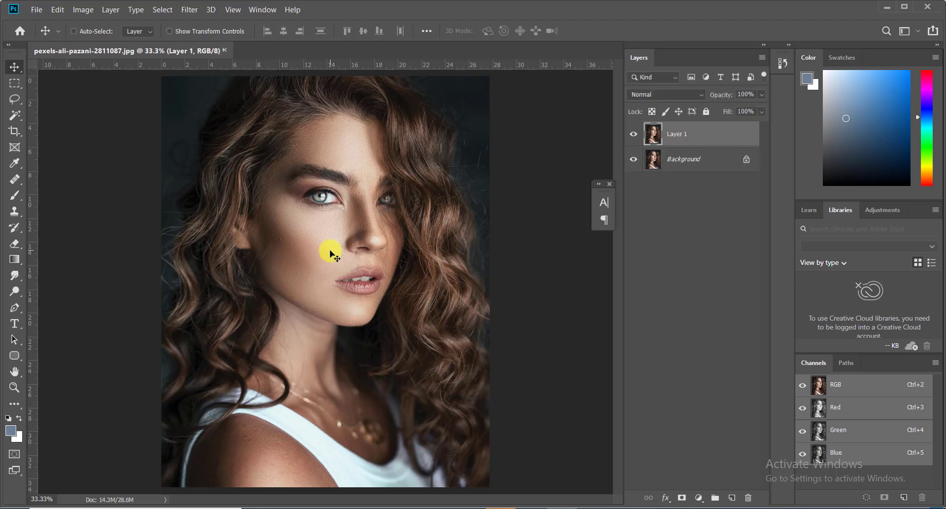
pyautogui.press('ctrl')
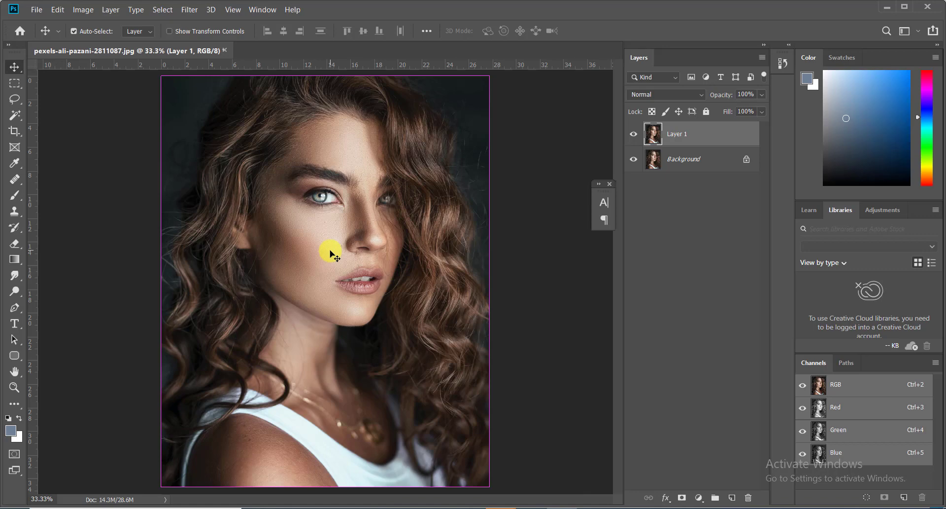
pyautogui.hotkey('ctrl', 'i')
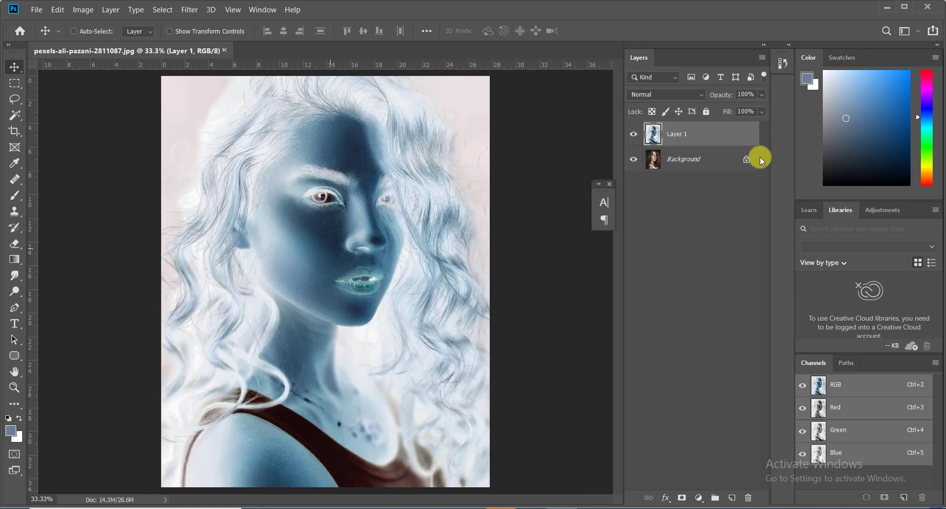
# Set Layer 1 to Vivid Light blending and apply a 10-pixel High Pass filter.
pyautogui.click(667, 94)
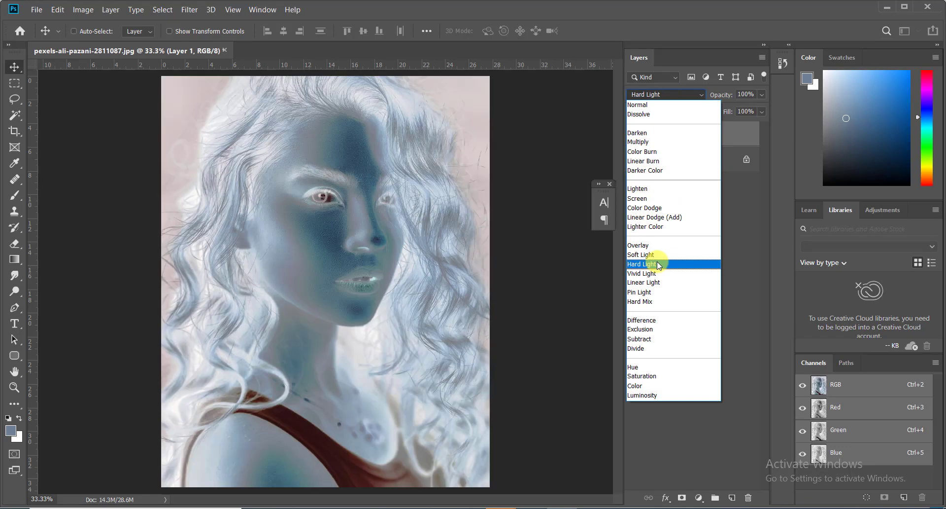
pyautogui.click(650, 274)
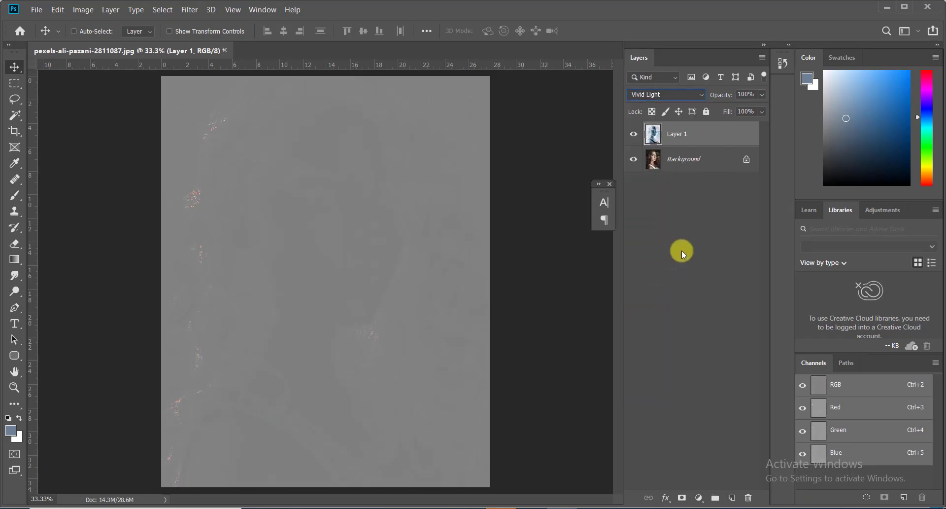
pyautogui.click(197, 9)
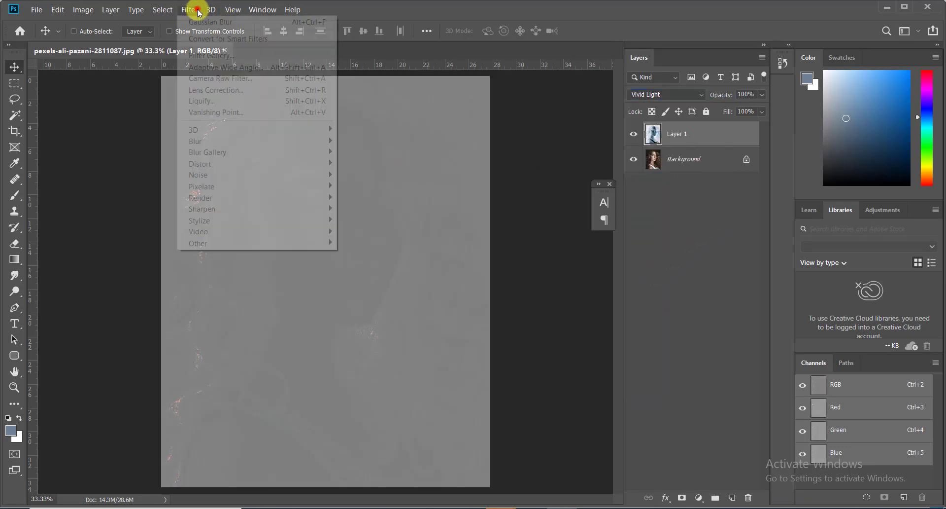
pyautogui.moveTo(246, 242)
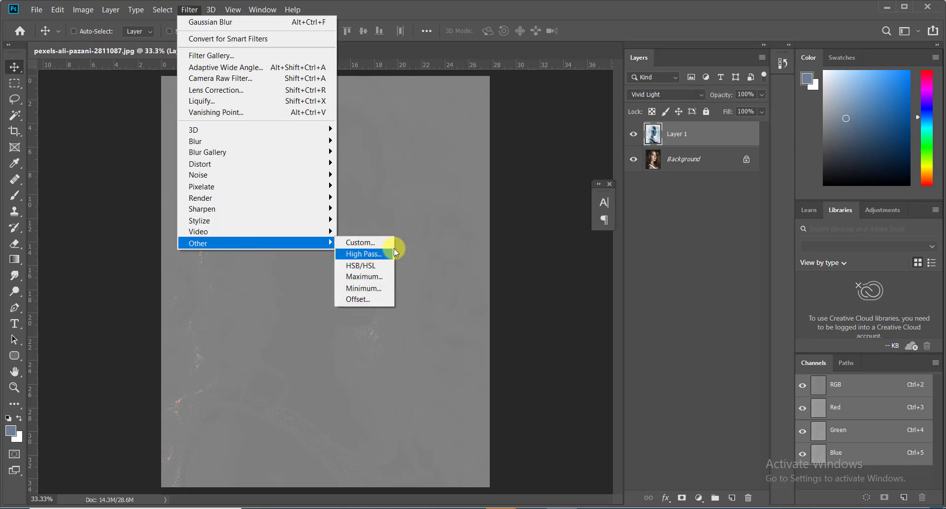
pyautogui.click(364, 253)
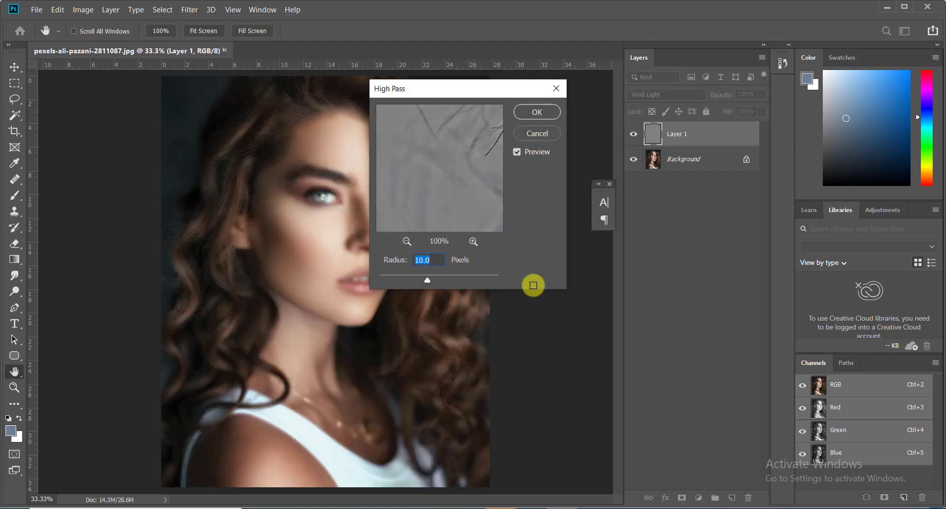
pyautogui.moveTo(458, 154); pyautogui.dragTo(380, 202)
pyautogui.moveTo(457, 183); pyautogui.dragTo(335, 191)
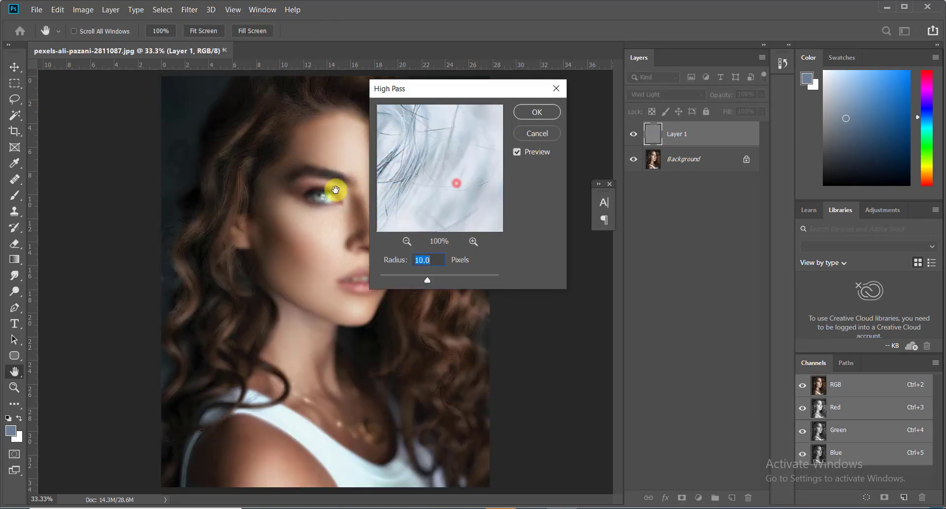
pyautogui.moveTo(408, 167); pyautogui.dragTo(456, 172)
pyautogui.moveTo(435, 169); pyautogui.dragTo(377, 222)
pyautogui.moveTo(448, 186); pyautogui.dragTo(454, 237)
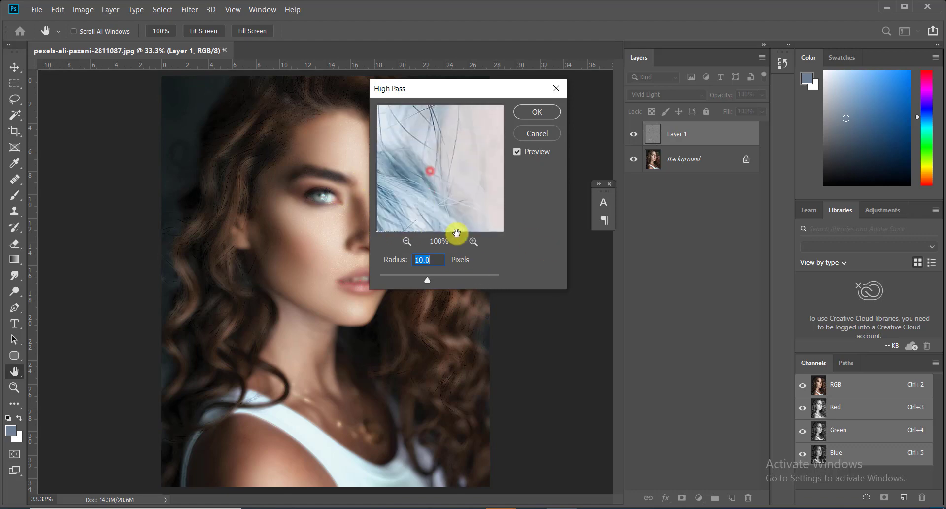
pyautogui.click(527, 112)
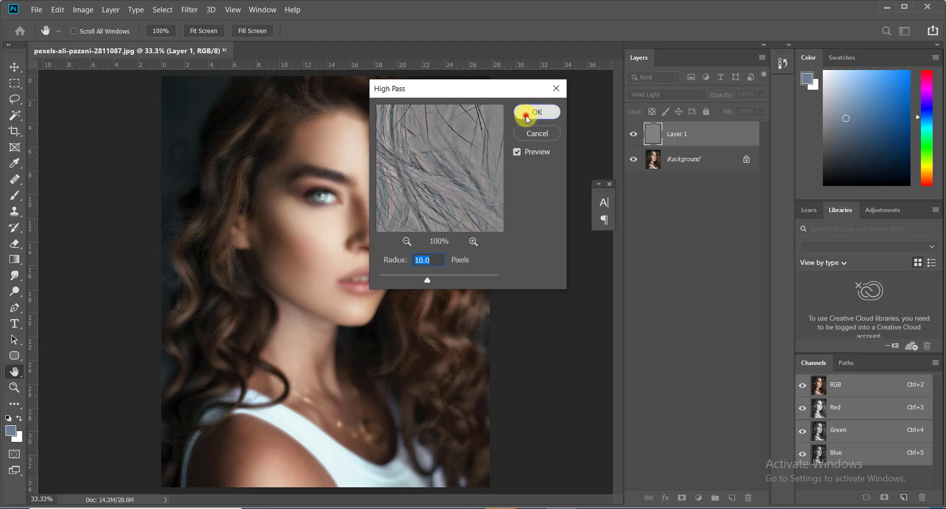
# Apply a 2.1-pixel Gaussian Blur to Layer 1.
pyautogui.click(187, 13)
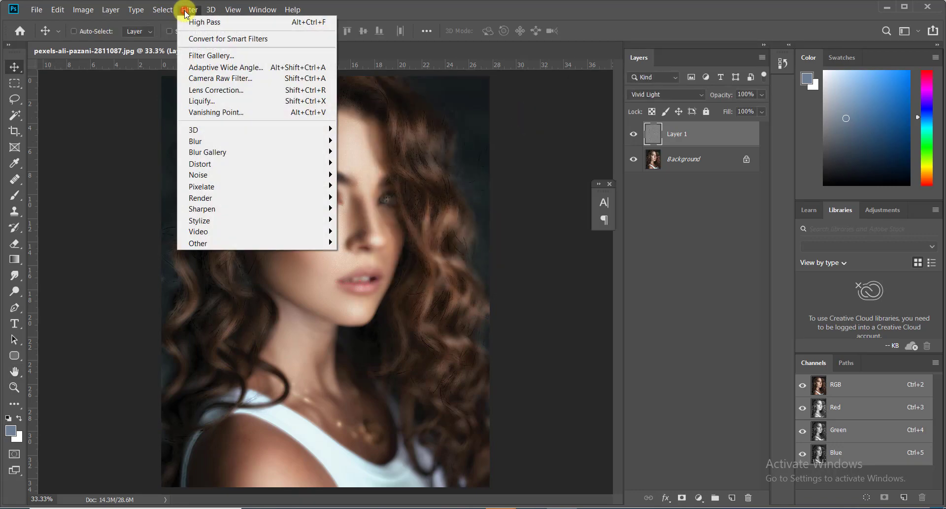
pyautogui.moveTo(295, 147)
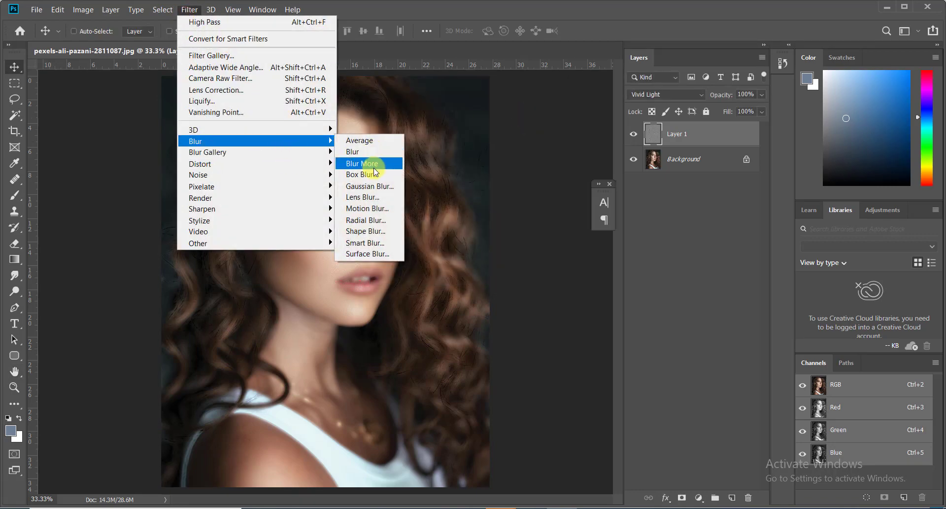
pyautogui.click(372, 186)
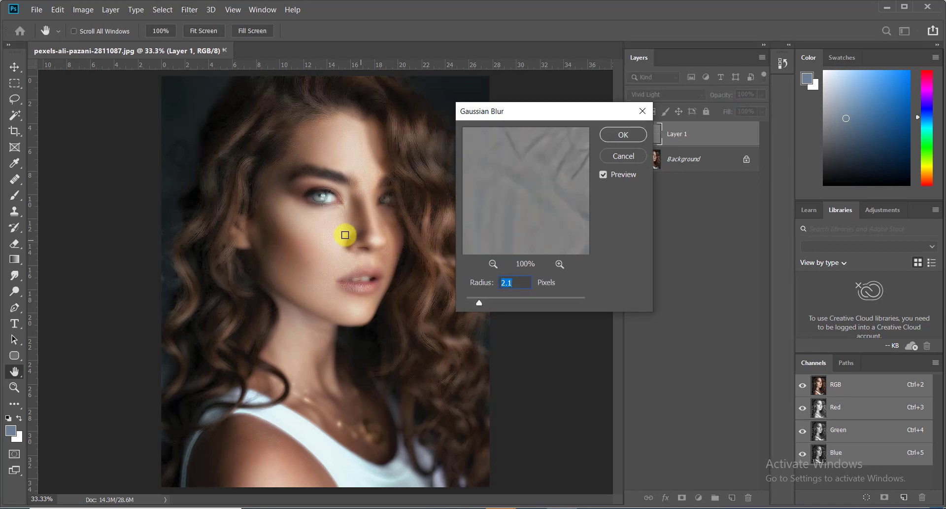
pyautogui.keyDown('ctrl'); pyautogui.click(338, 220); pyautogui.keyUp('ctrl')
pyautogui.keyDown('ctrl'); pyautogui.click(338, 220); pyautogui.keyUp('ctrl')
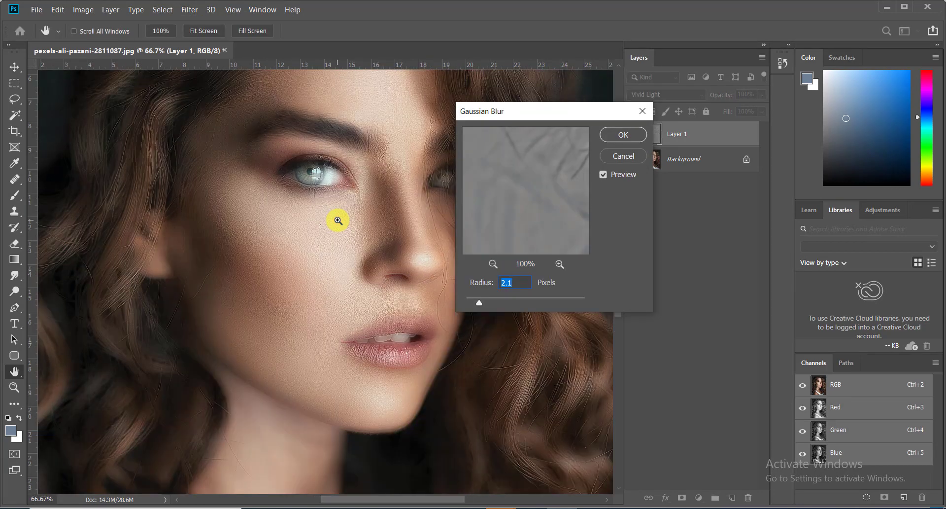
pyautogui.click(622, 137)
pyautogui.hotkey('ctrl', '-')
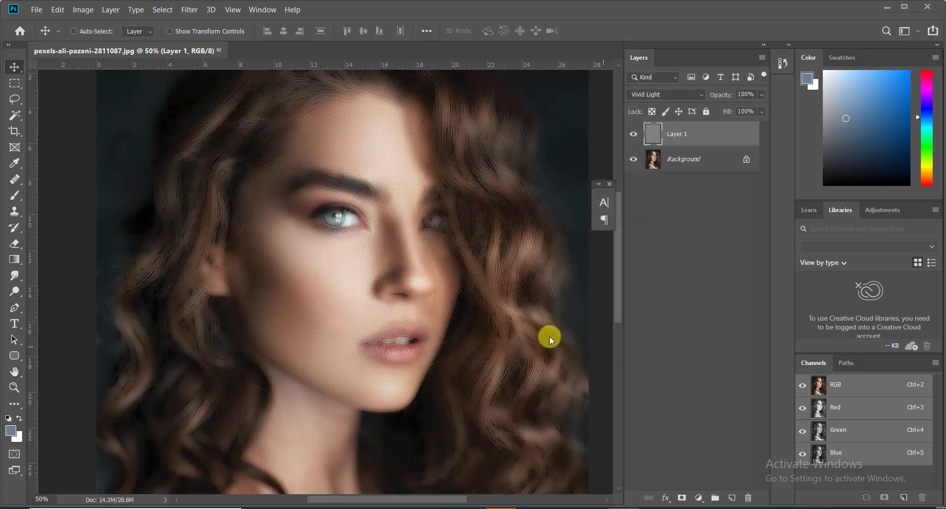
# Add a layer mask to Layer 1 and invert it to black, hiding the smoothing.
pyautogui.keyDown('alt'); pyautogui.click(377, 303); pyautogui.keyUp('alt')
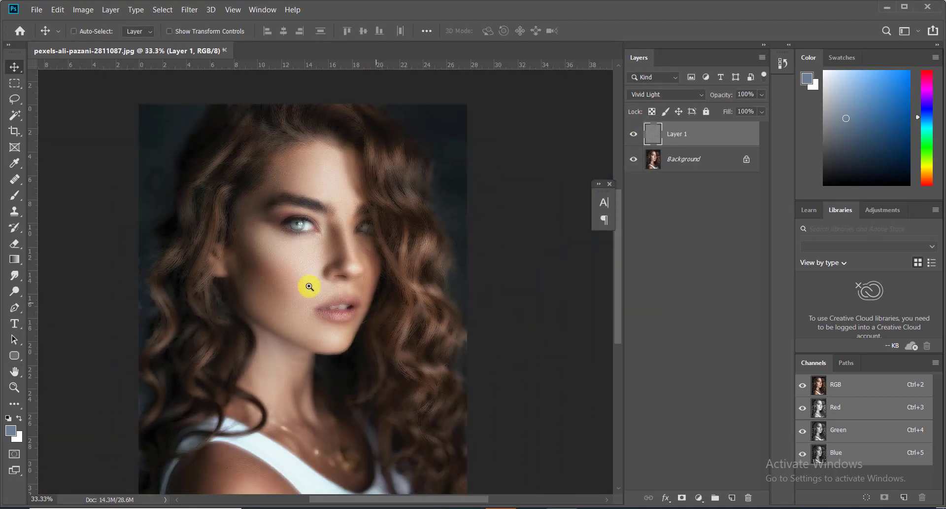
pyautogui.click(682, 497)
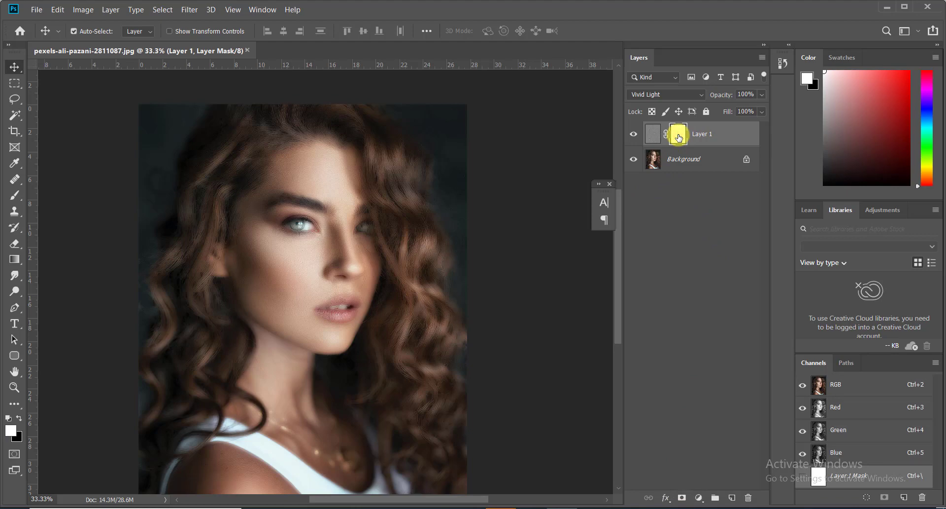
pyautogui.hotkey('ctrl', 'i')
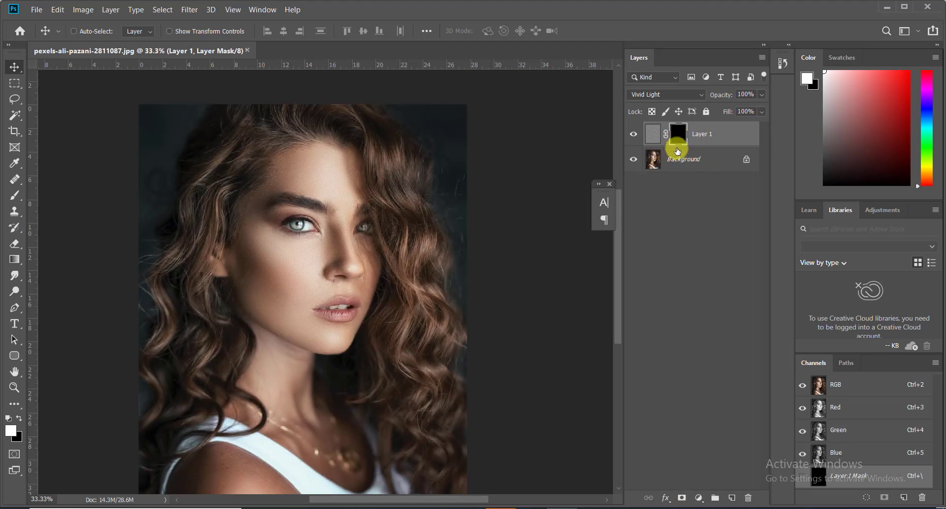
pyautogui.keyDown('ctrl'); pyautogui.click(348, 185); pyautogui.keyUp('ctrl')
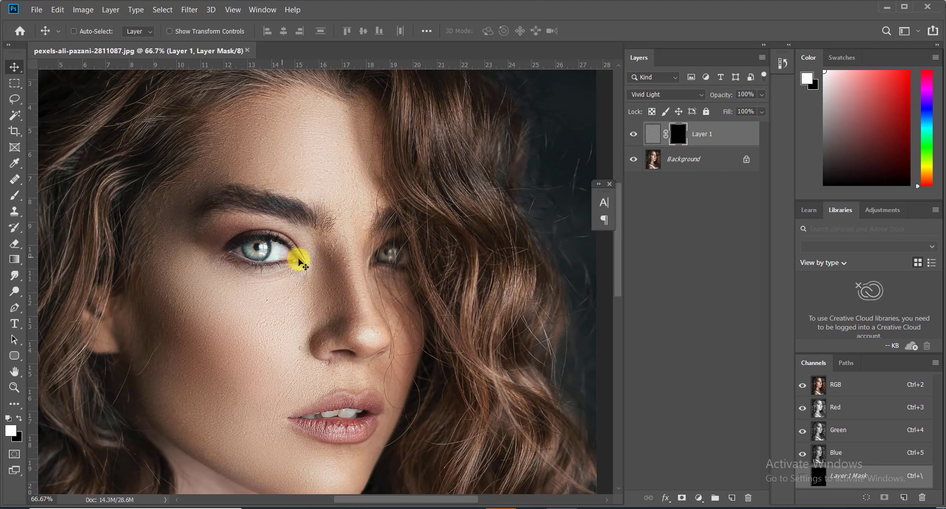
pyautogui.click(16, 196)
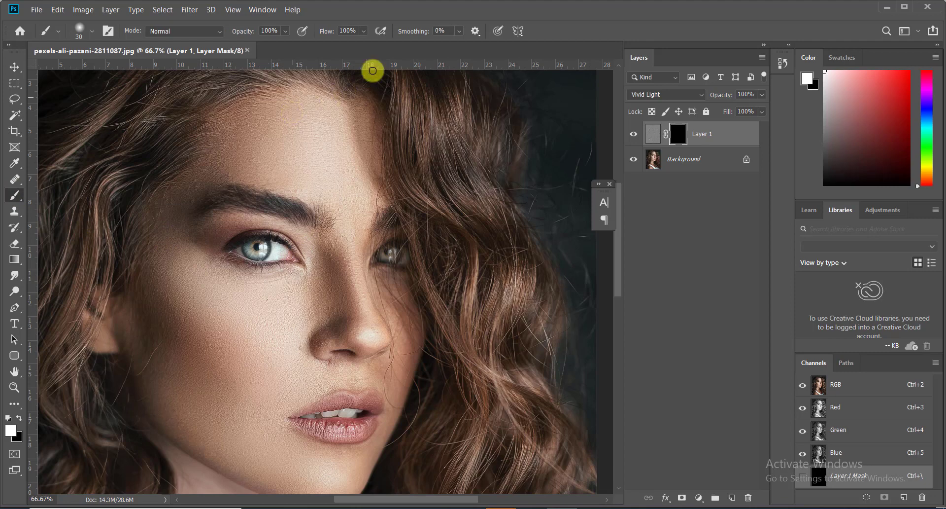
# Make white the painting colour and target the layer mask.
pyautogui.click(363, 30)
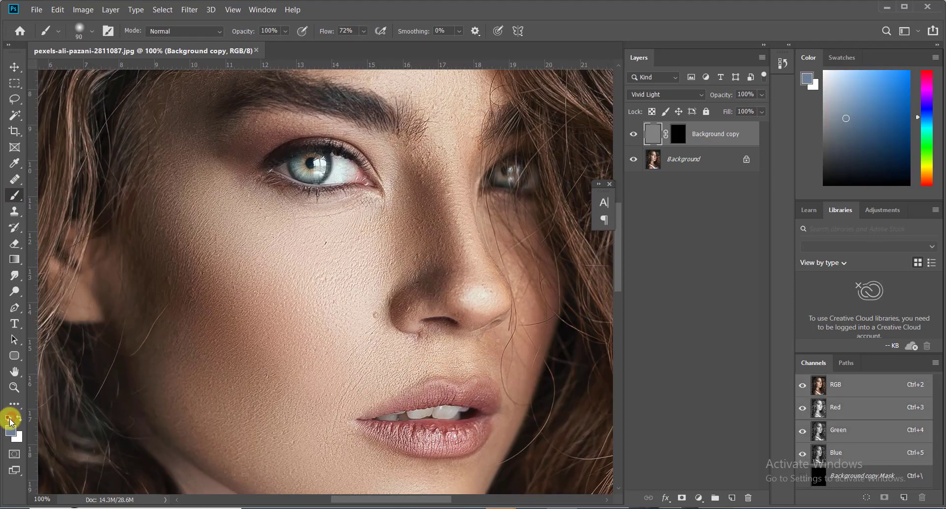
pyautogui.click(8, 419)
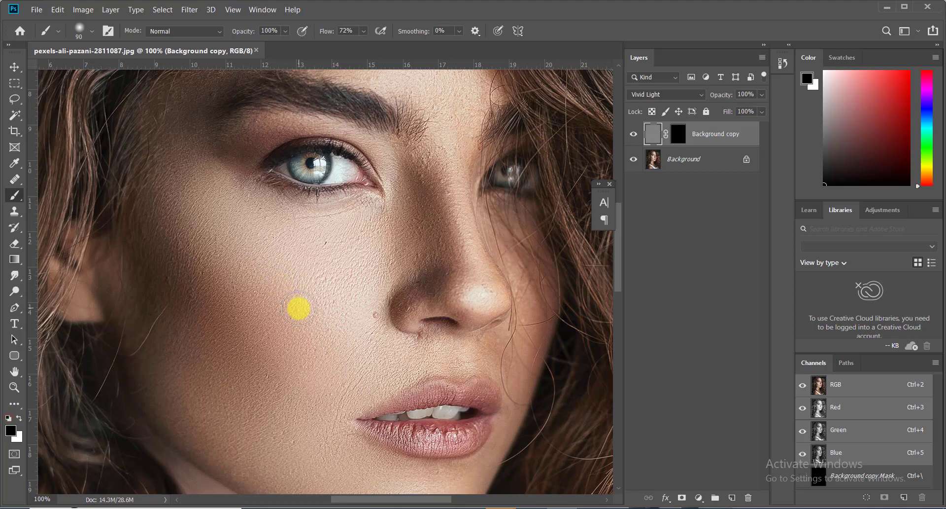
pyautogui.click(19, 418)
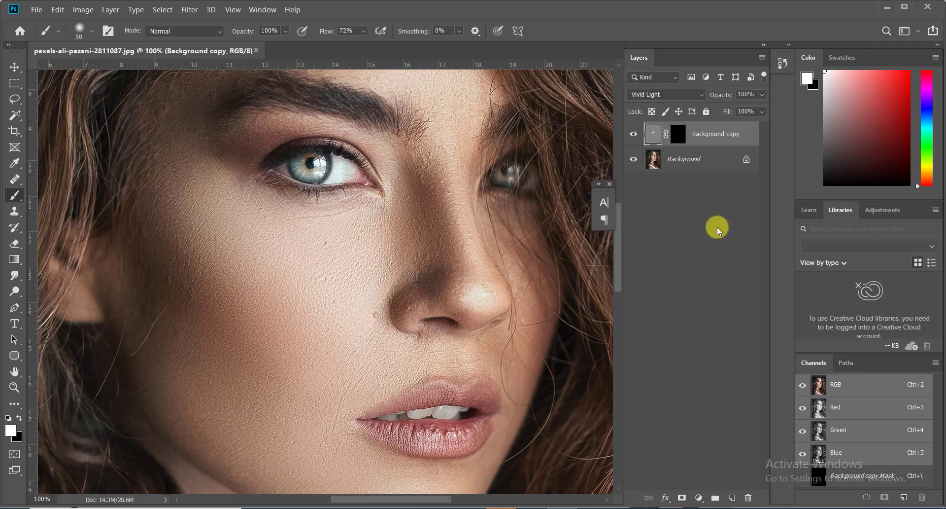
pyautogui.hotkey('ctrl', '\\')
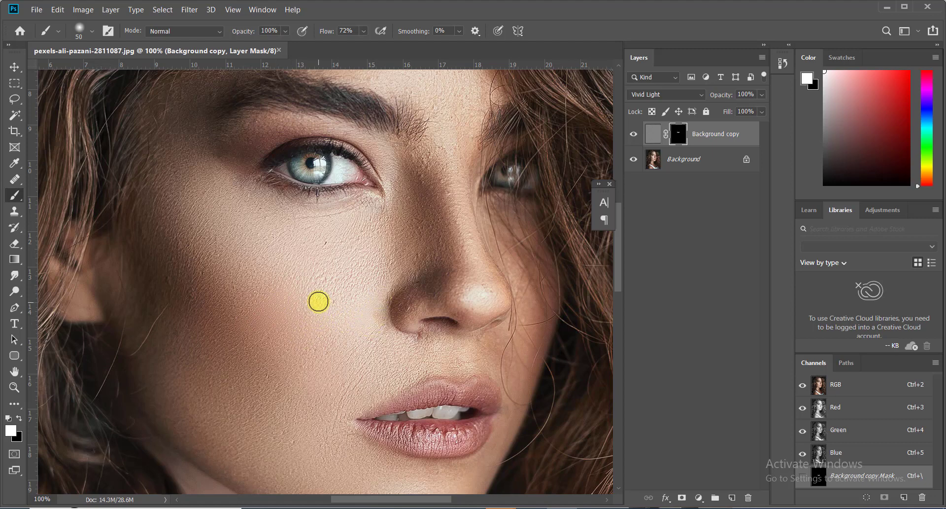
# Paint white on the mask over the cheek, forehead and beside the eye.
pyautogui.click(351, 278)
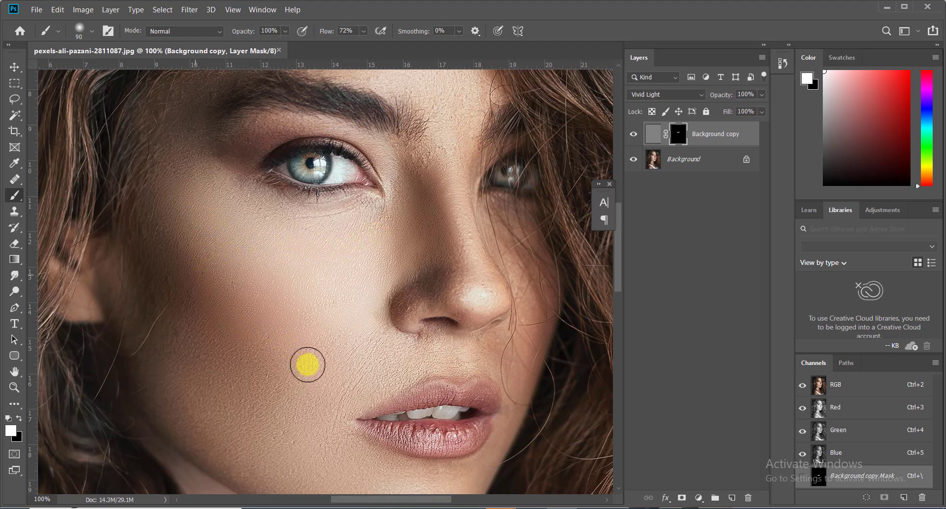
pyautogui.moveTo(273, 370); pyautogui.dragTo(296, 301)
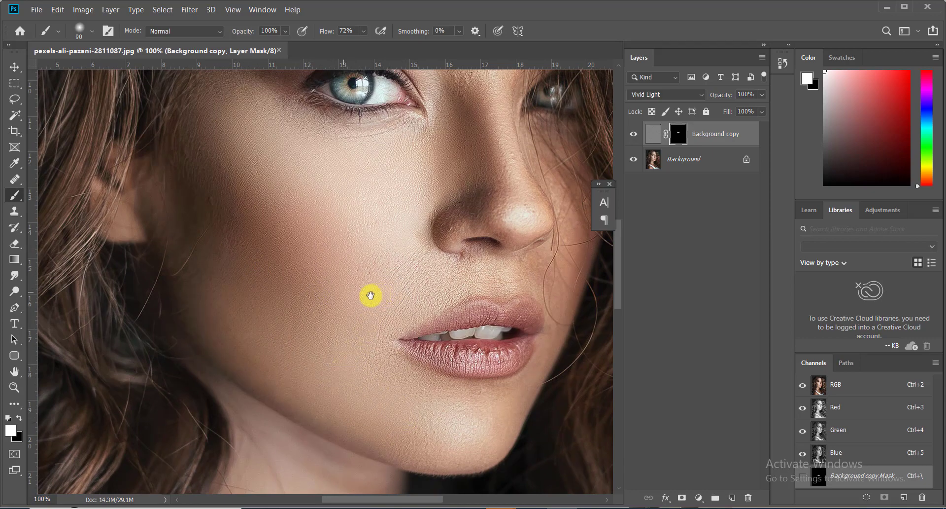
pyautogui.moveTo(359, 313)
pyautogui.mouseDown()
pyautogui.moveTo(285, 412)
pyautogui.moveTo(330, 365)
pyautogui.moveTo(338, 383)
pyautogui.moveTo(471, 379)
pyautogui.mouseUp()
pyautogui.press('[')
pyautogui.press('[')
pyautogui.press('[')
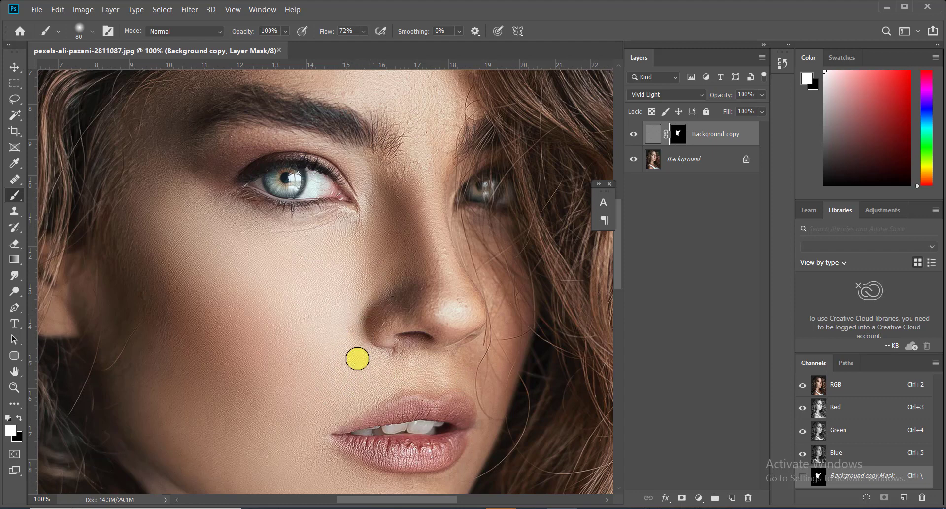
pyautogui.moveTo(397, 331); pyautogui.dragTo(415, 425)
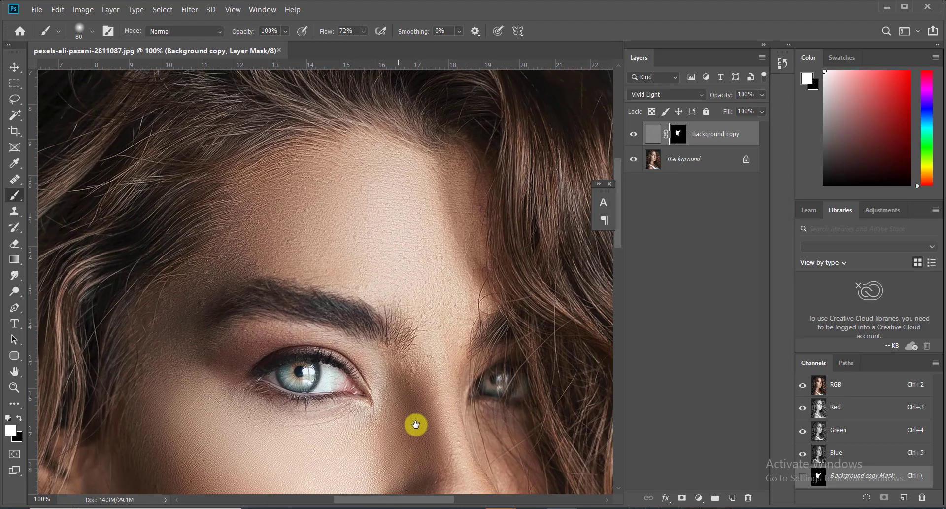
pyautogui.press('[')
pyautogui.press('[')
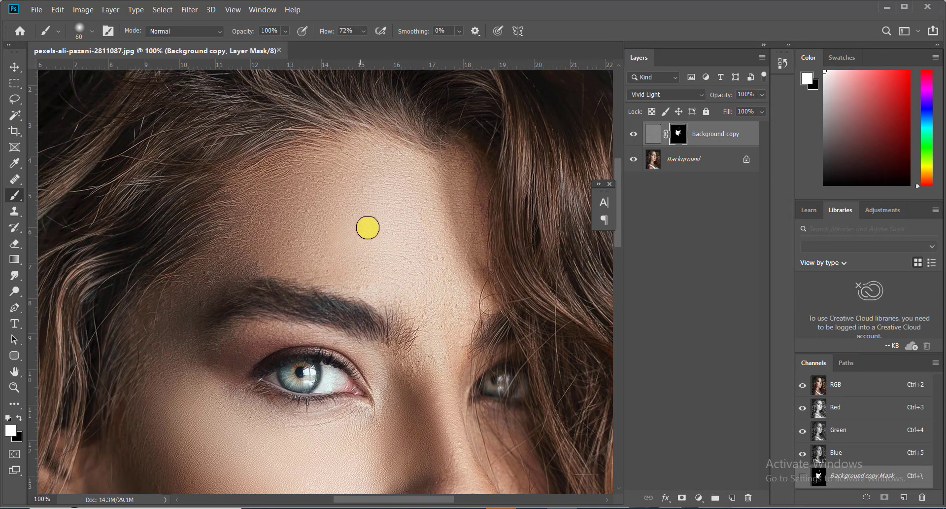
pyautogui.click(374, 214)
pyautogui.press(']')
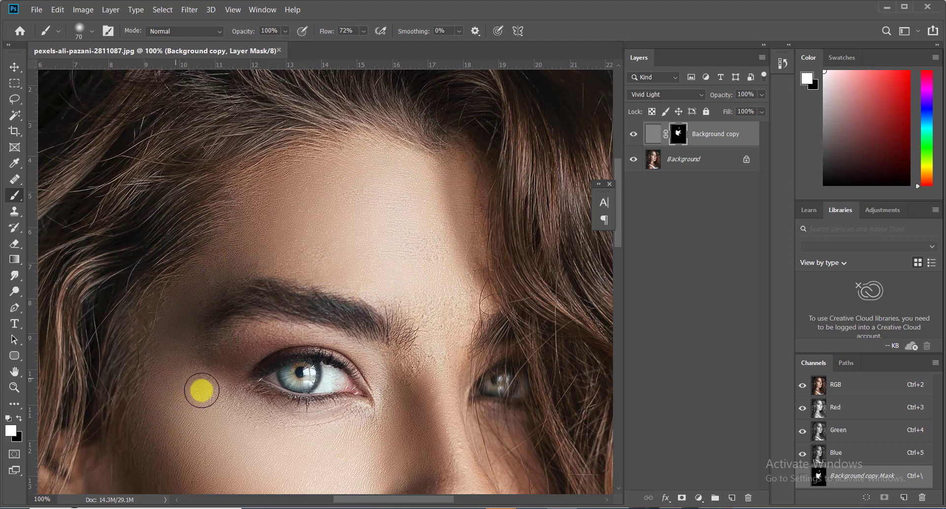
pyautogui.press(']')
pyautogui.press(']')
pyautogui.moveTo(213, 373)
pyautogui.mouseDown()
pyautogui.moveTo(237, 385)
pyautogui.moveTo(226, 385)
pyautogui.moveTo(209, 273)
pyautogui.mouseUp()
# Paint white on the mask across the forehead with an enlarged brush.
pyautogui.scroll(1, 216, 359)
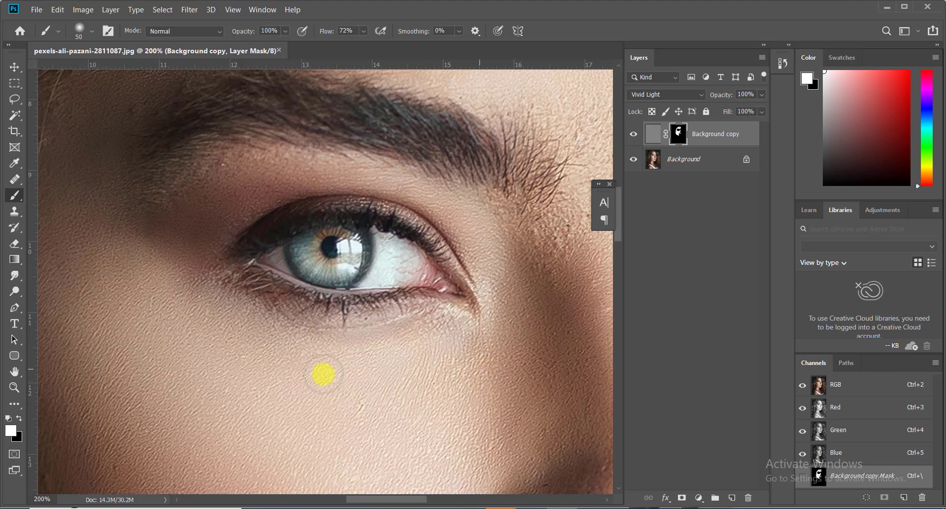
pyautogui.click(364, 30)
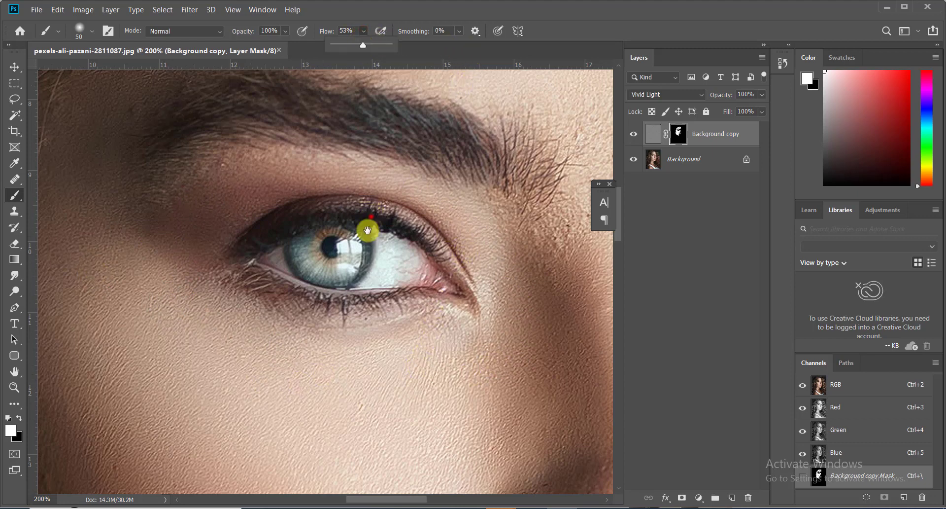
pyautogui.moveTo(371, 217); pyautogui.dragTo(305, 400)
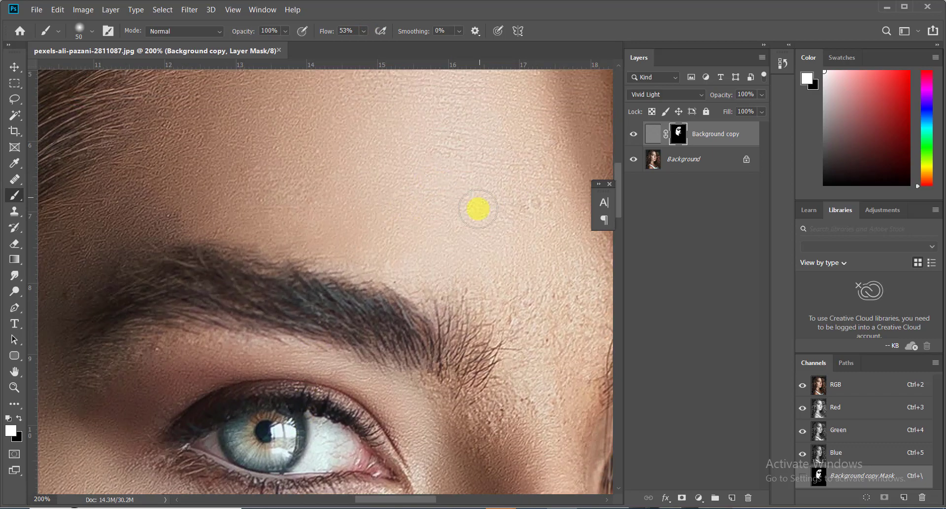
pyautogui.moveTo(496, 218); pyautogui.dragTo(330, 320)
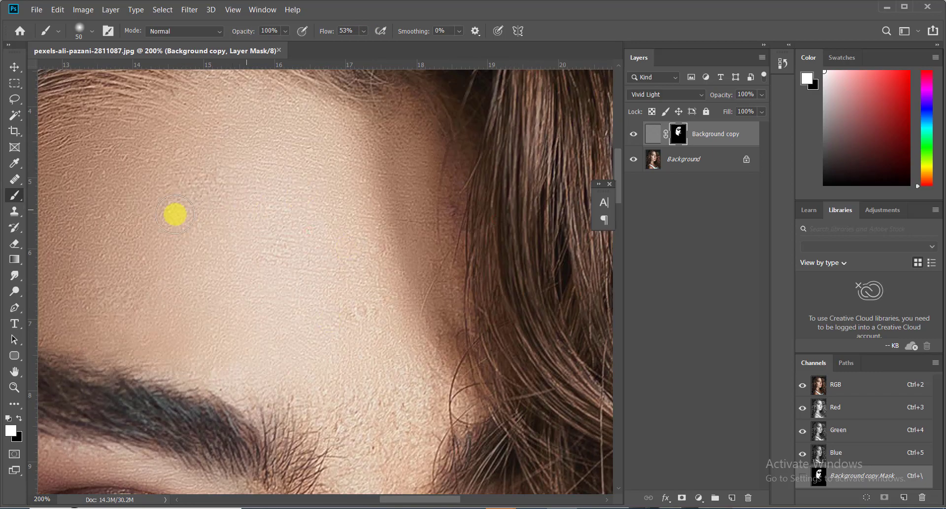
pyautogui.press(']')
pyautogui.press(']')
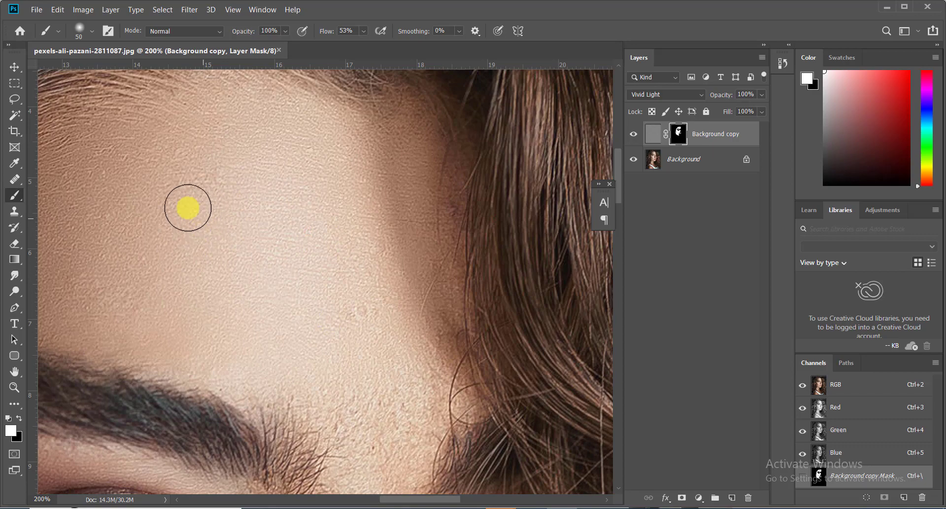
pyautogui.moveTo(173, 196)
pyautogui.mouseDown()
pyautogui.moveTo(178, 180)
pyautogui.moveTo(365, 188)
pyautogui.moveTo(370, 230)
pyautogui.mouseUp()
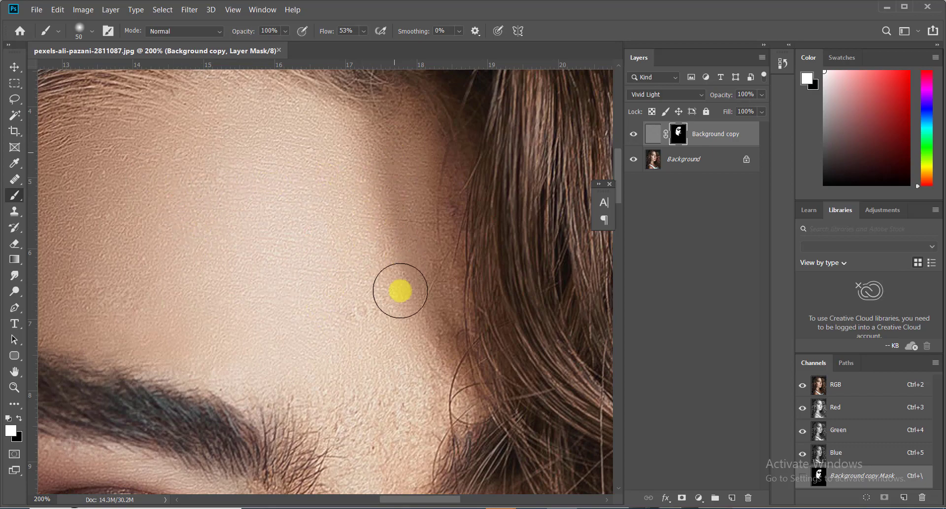
# Paint the mask white over the nose and raise brush flow to 71%.
pyautogui.scroll(-1, 375, 355)
pyautogui.moveTo(377, 366); pyautogui.dragTo(319, 251)
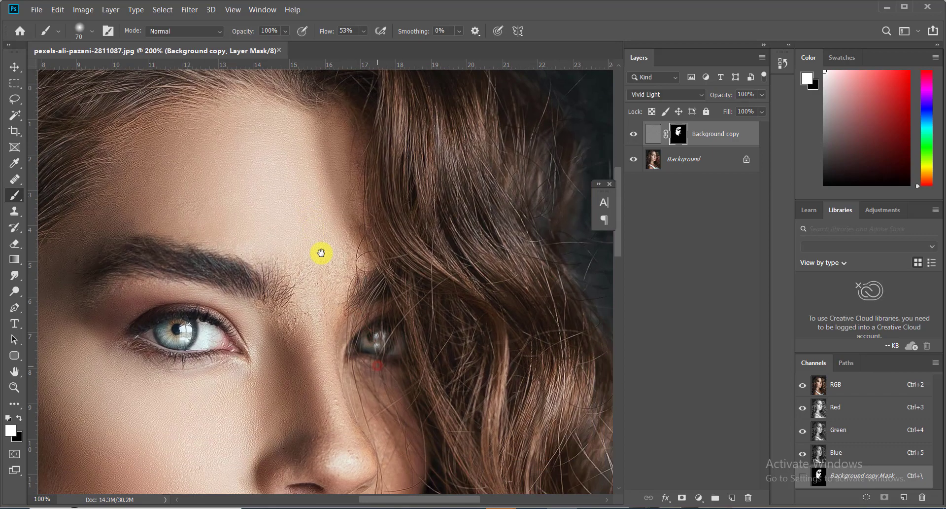
pyautogui.press(']')
pyautogui.press(']')
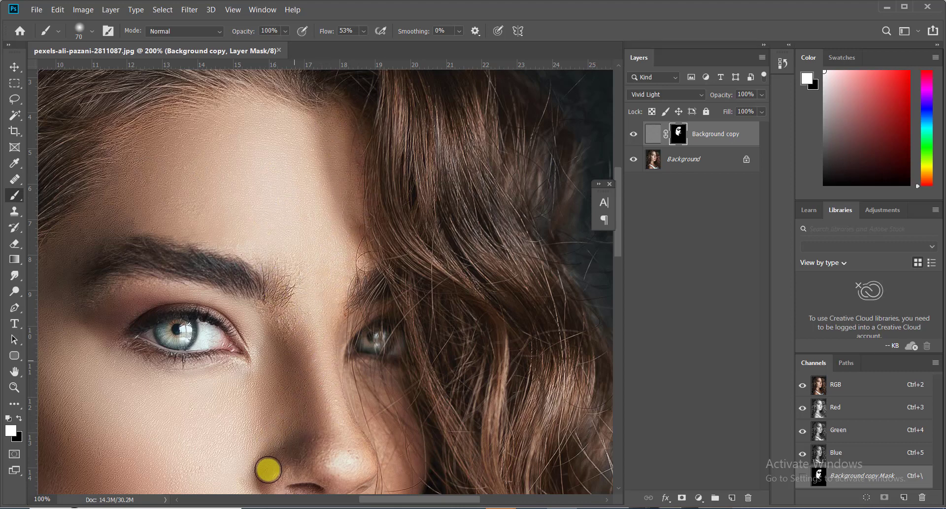
pyautogui.moveTo(298, 397); pyautogui.dragTo(250, 305)
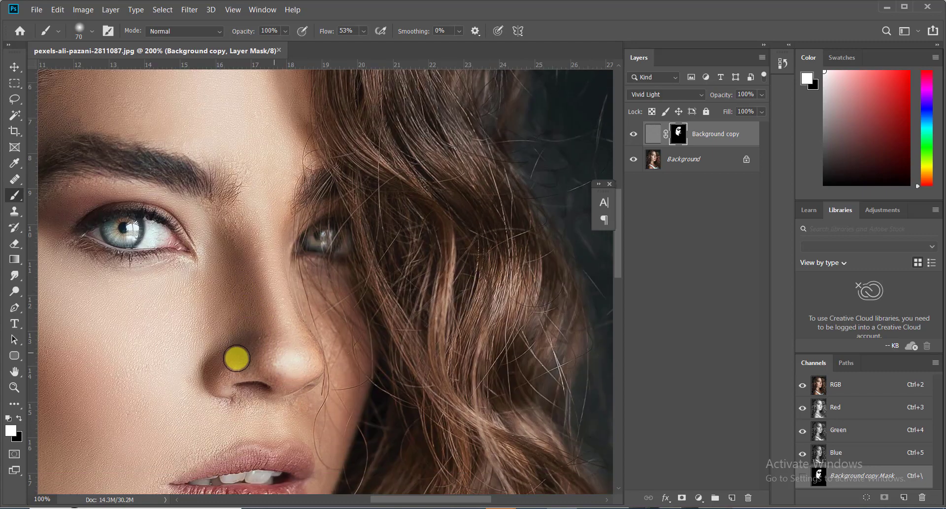
pyautogui.keyDown('ctrl'); pyautogui.click(275, 352); pyautogui.keyUp('ctrl')
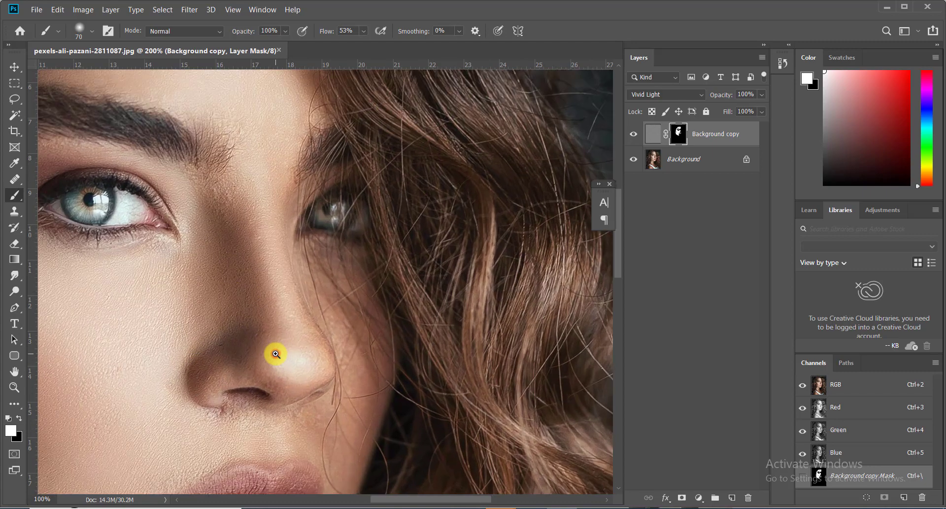
pyautogui.moveTo(260, 291); pyautogui.dragTo(215, 301)
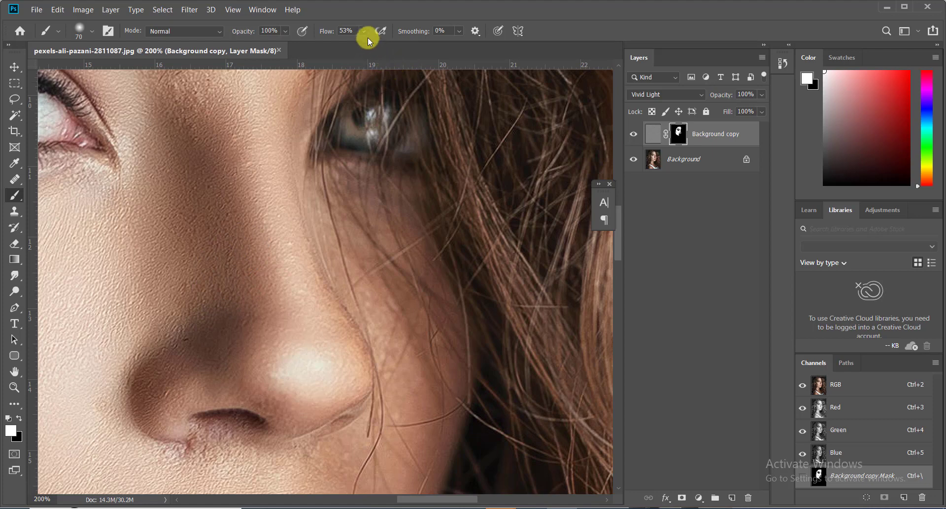
pyautogui.moveTo(379, 46); pyautogui.dragTo(383, 46)
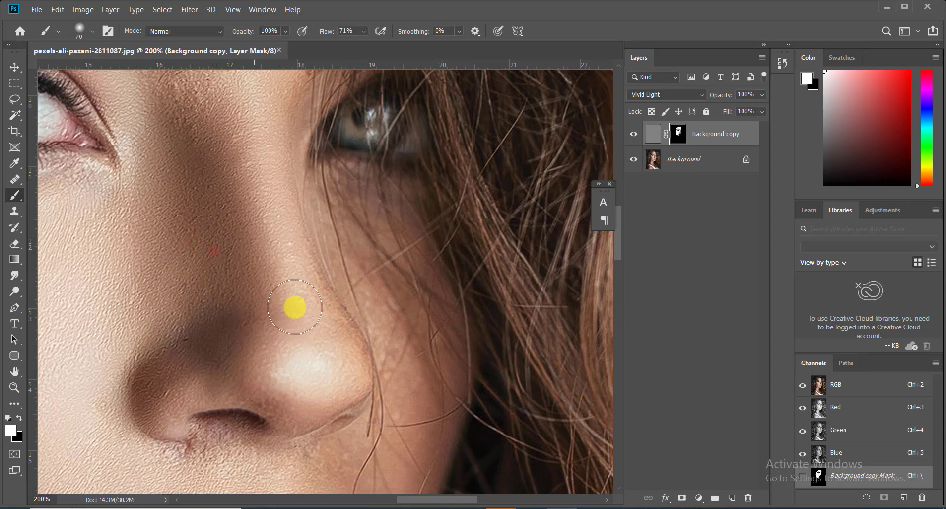
pyautogui.scroll(-2, 295, 306)
# Paint white on the mask over the chin.
pyautogui.moveTo(325, 383); pyautogui.dragTo(348, 264)
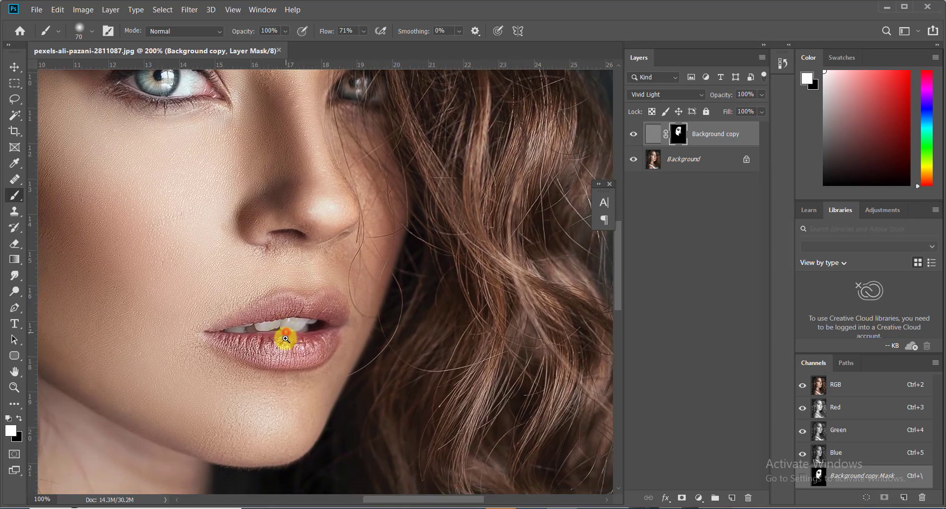
pyautogui.scroll(1, 285, 339)
pyautogui.moveTo(270, 449); pyautogui.dragTo(404, 303)
pyautogui.moveTo(292, 339)
pyautogui.mouseDown()
pyautogui.moveTo(241, 393)
pyautogui.moveTo(359, 423)
pyautogui.moveTo(458, 321)
pyautogui.moveTo(222, 240)
pyautogui.mouseUp()
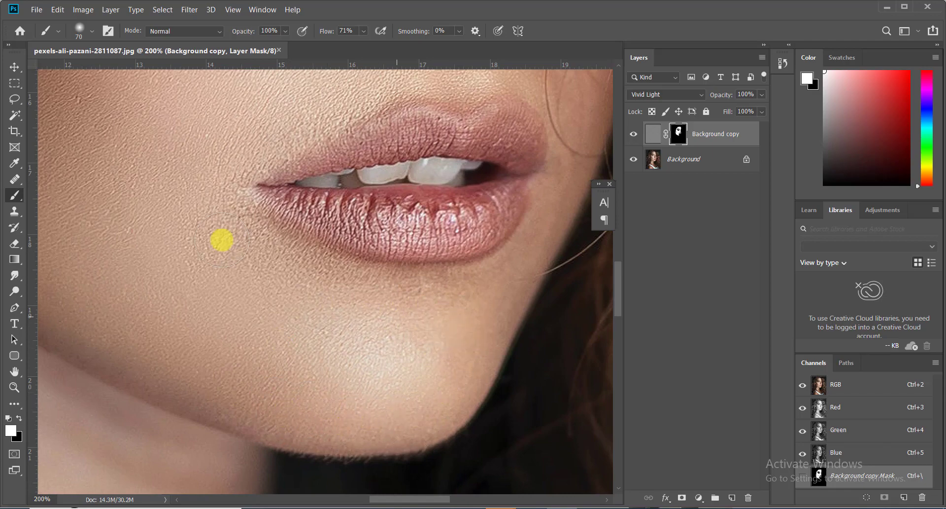
# Paint the mask beside the mouth corner and over the cheek, then zoom out.
pyautogui.moveTo(475, 321); pyautogui.dragTo(355, 361)
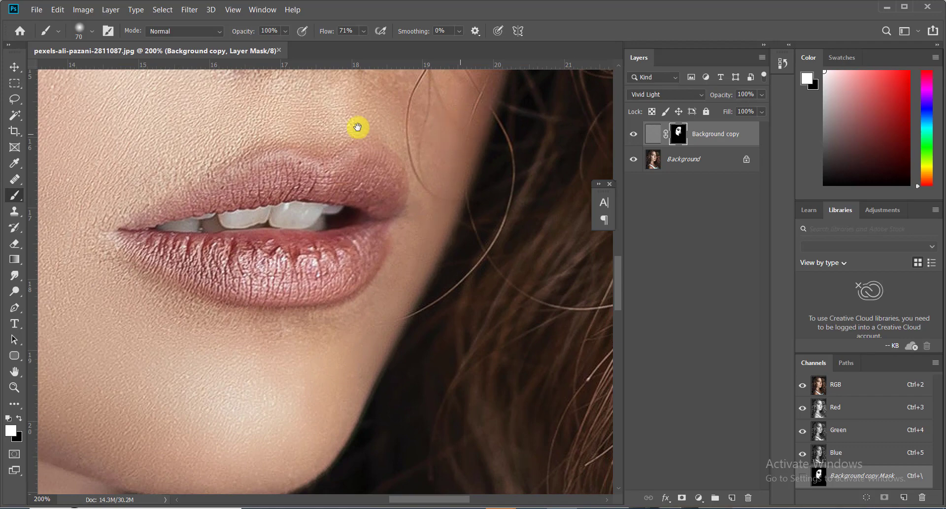
pyautogui.moveTo(359, 126); pyautogui.dragTo(383, 266)
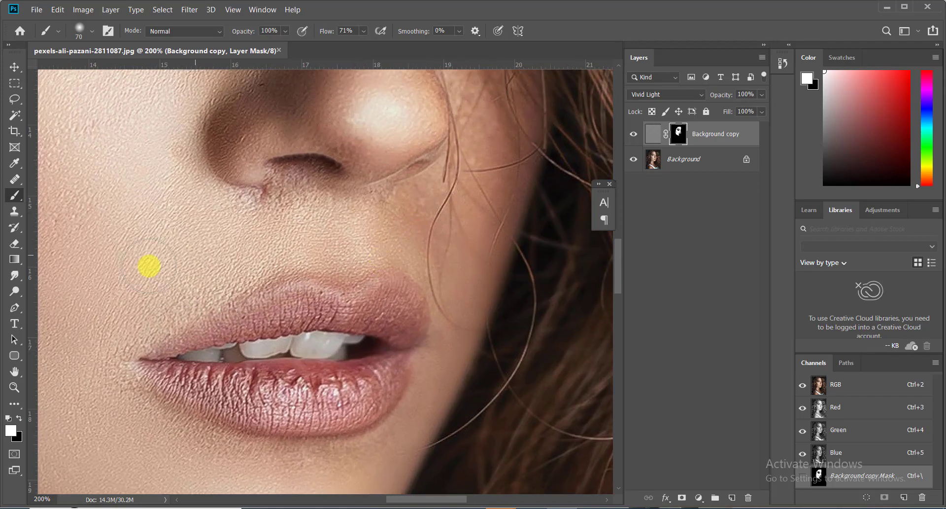
pyautogui.press('[')
pyautogui.moveTo(219, 251)
pyautogui.mouseDown()
pyautogui.moveTo(91, 374)
pyautogui.moveTo(111, 397)
pyautogui.moveTo(132, 353)
pyautogui.mouseUp()
pyautogui.moveTo(394, 249)
pyautogui.mouseDown()
pyautogui.moveTo(260, 334)
pyautogui.moveTo(374, 222)
pyautogui.moveTo(342, 224)
pyautogui.moveTo(313, 121)
pyautogui.mouseUp()
pyautogui.moveTo(328, 158); pyautogui.dragTo(354, 342)
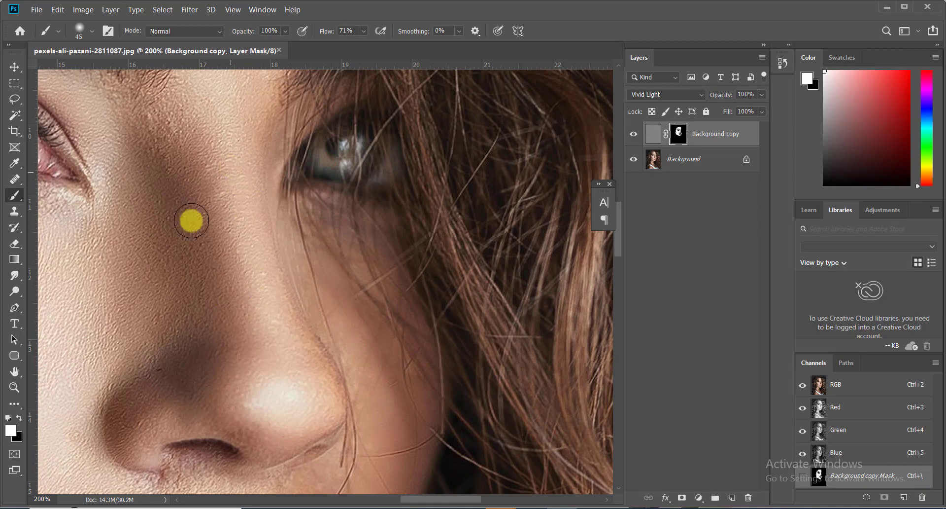
pyautogui.scroll(-1, 233, 269)
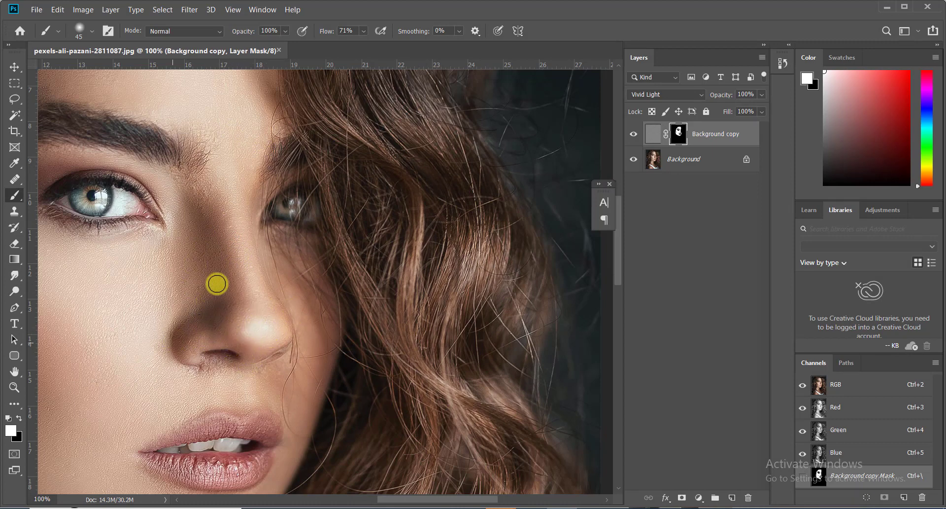
pyautogui.scroll(-3, 248, 269)
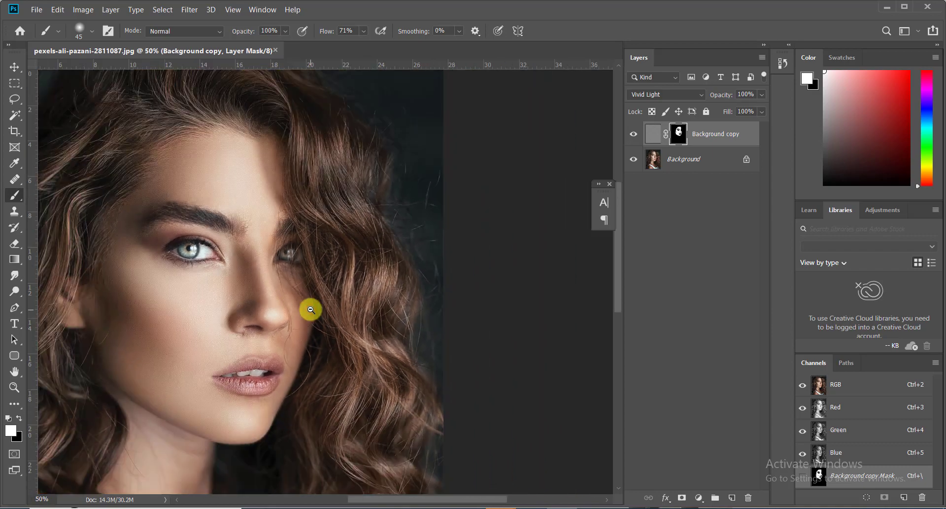
pyautogui.press('v')
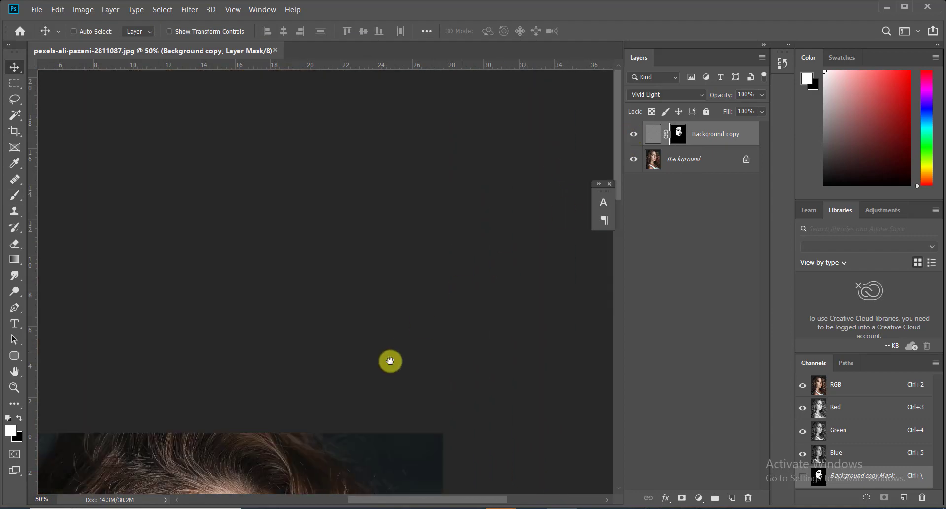
pyautogui.moveTo(389, 358); pyautogui.dragTo(446, 44)
pyautogui.keyDown('alt'); pyautogui.click(314, 297); pyautogui.keyUp('alt')
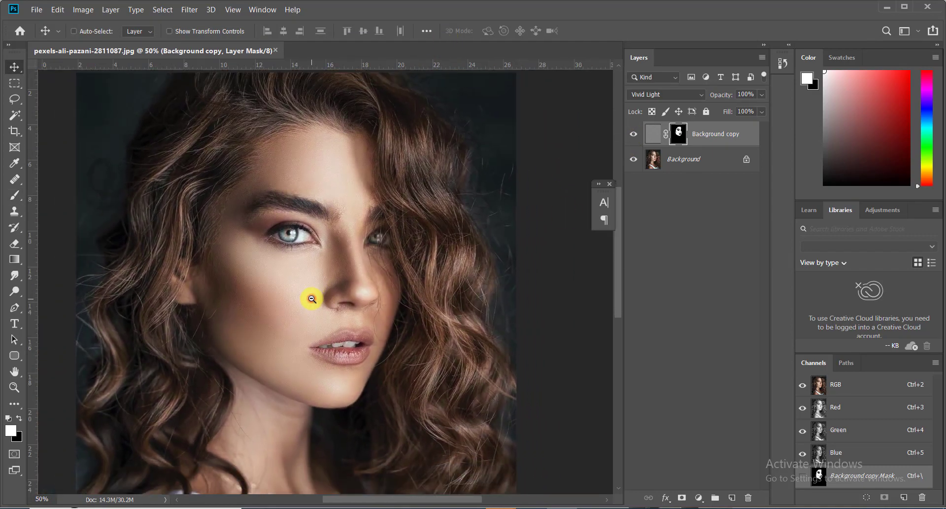
pyautogui.click(634, 135)
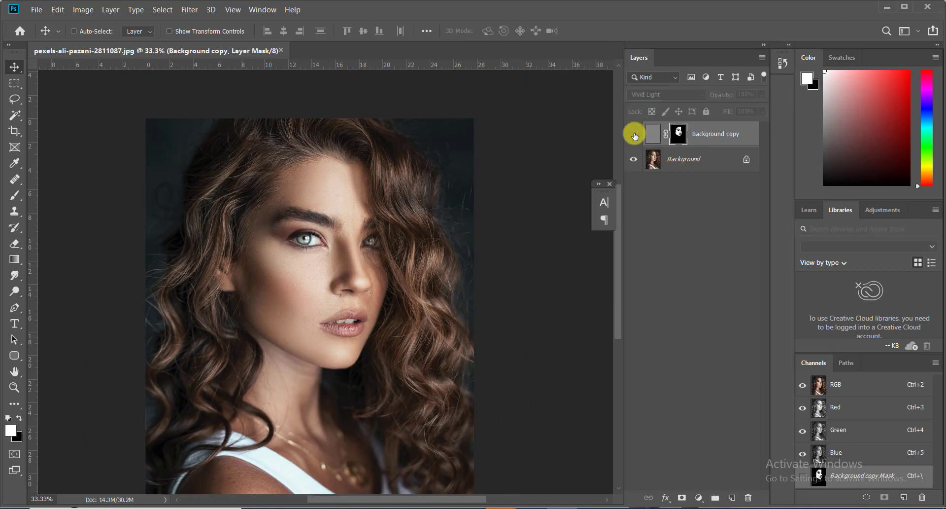
pyautogui.click(634, 134)
pyautogui.keyDown('ctrl'); pyautogui.click(352, 283); pyautogui.keyUp('ctrl')
pyautogui.keyDown('ctrl'); pyautogui.click(353, 283); pyautogui.keyUp('ctrl')
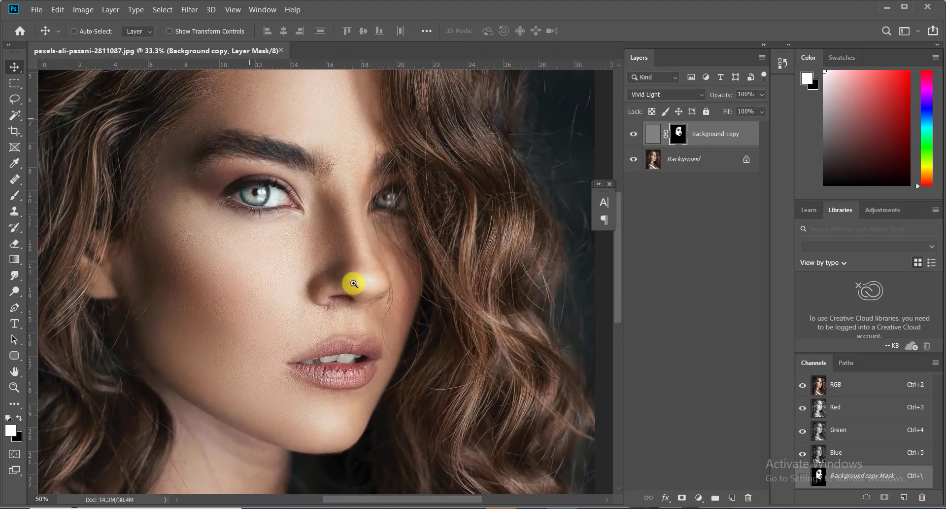
pyautogui.moveTo(314, 259); pyautogui.dragTo(312, 346)
pyautogui.keyDown('ctrl'); pyautogui.click(312, 345); pyautogui.keyUp('ctrl')
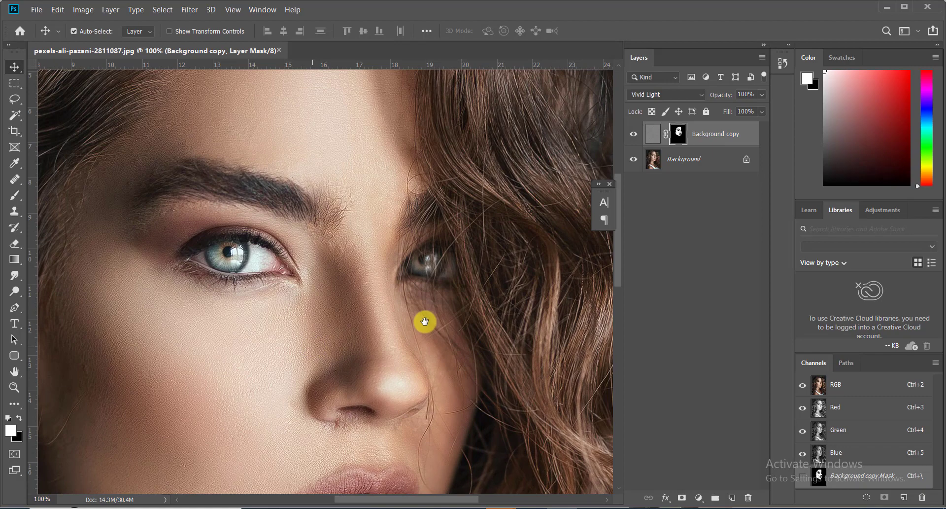
pyautogui.click(633, 136)
pyautogui.click(634, 136)
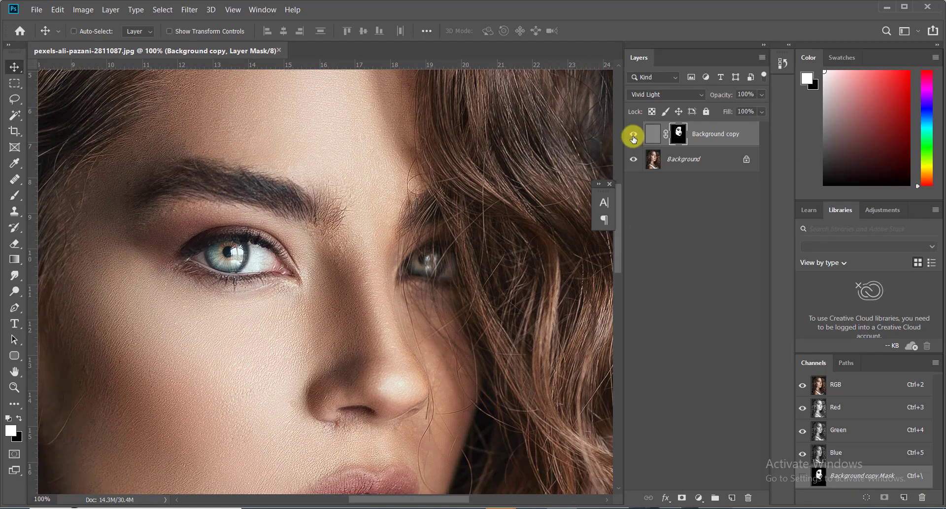
pyautogui.click(633, 135)
pyautogui.click(634, 137)
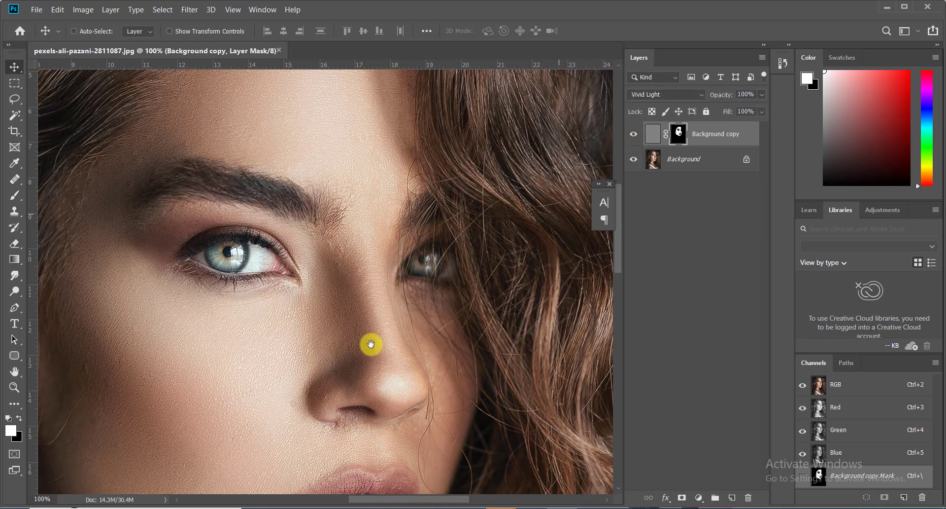
pyautogui.moveTo(347, 364); pyautogui.dragTo(257, 309)
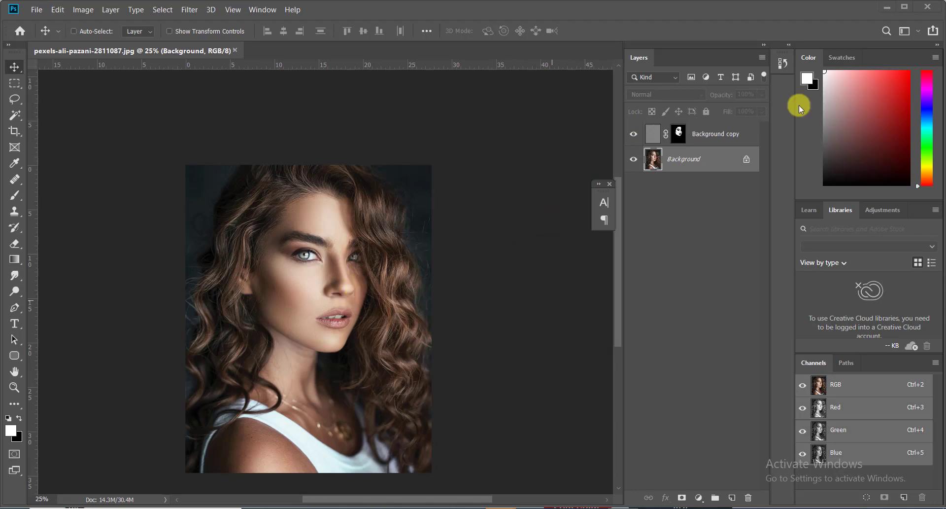
# Duplicate the Background layer as Background copy 2 and keep it selected.
pyautogui.click(716, 135)
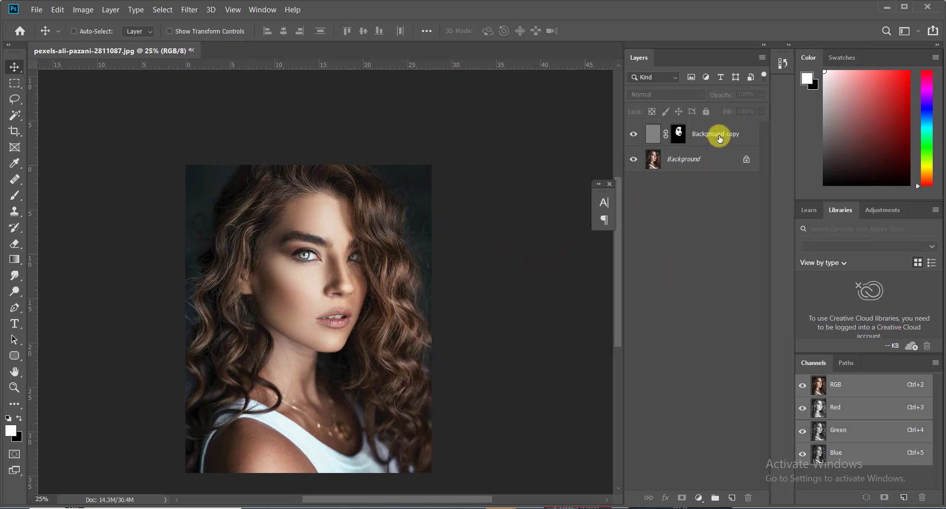
pyautogui.click(704, 161)
pyautogui.hotkey('ctrl', 'j')
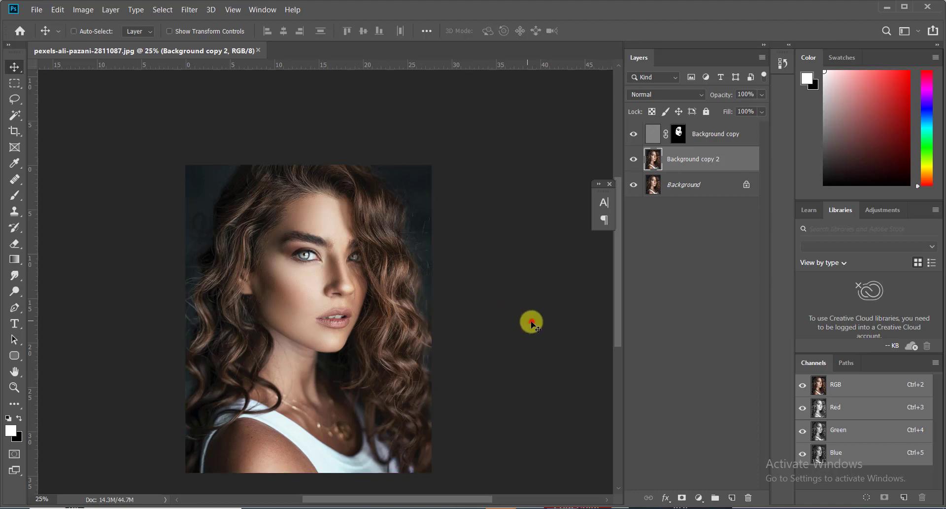
pyautogui.hotkey('ctrl', '+')
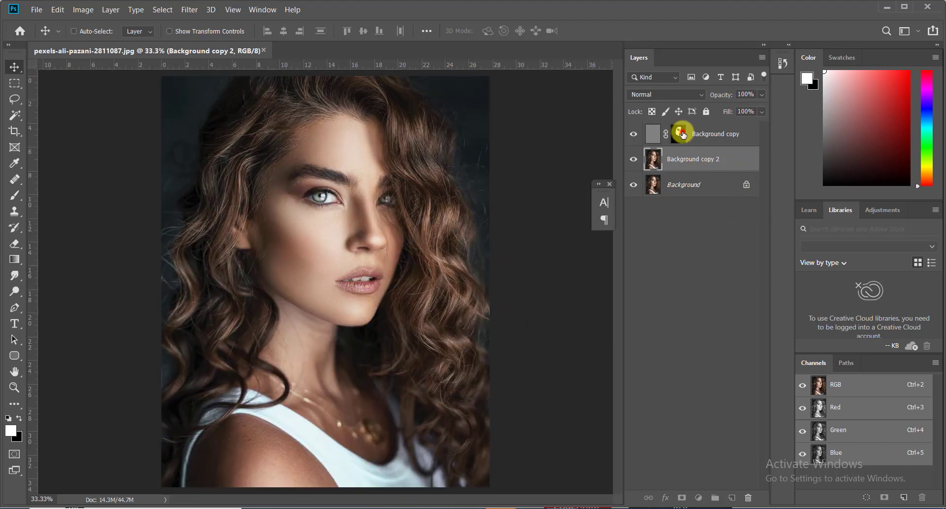
pyautogui.click(683, 134)
pyautogui.click(682, 161)
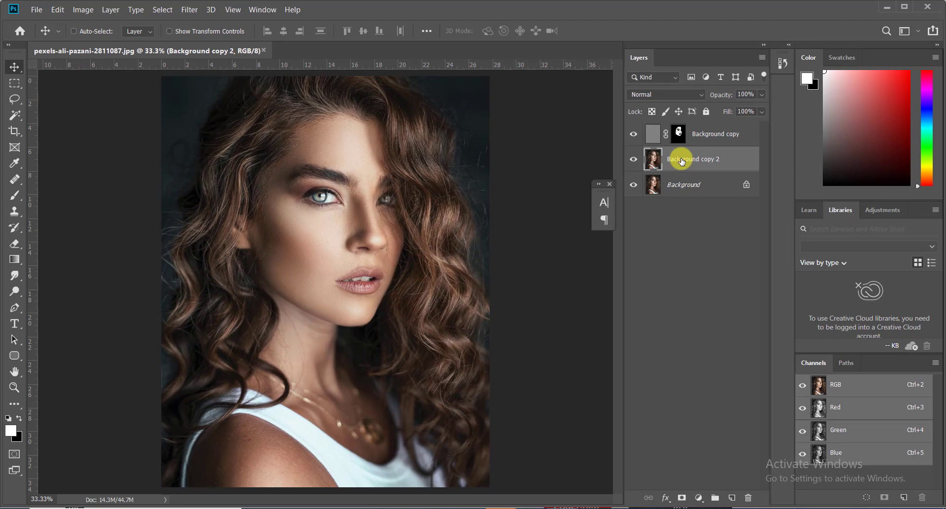
pyautogui.click(744, 166)
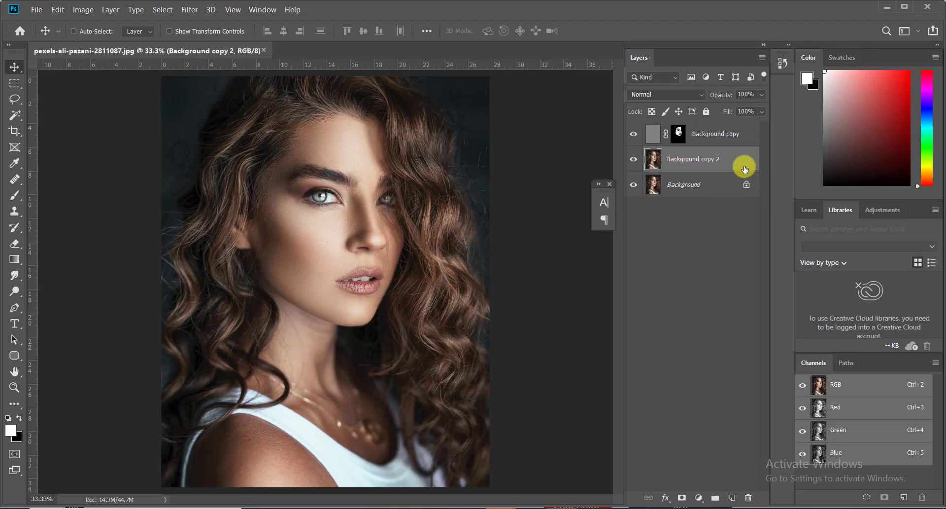
pyautogui.click(697, 495)
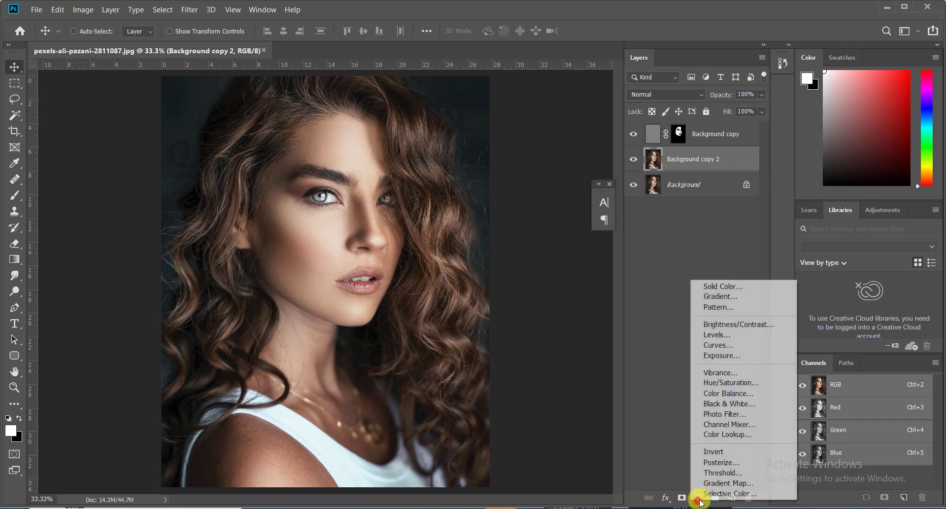
# Add a Levels adjustment layer, then delete it.
pyautogui.click(722, 335)
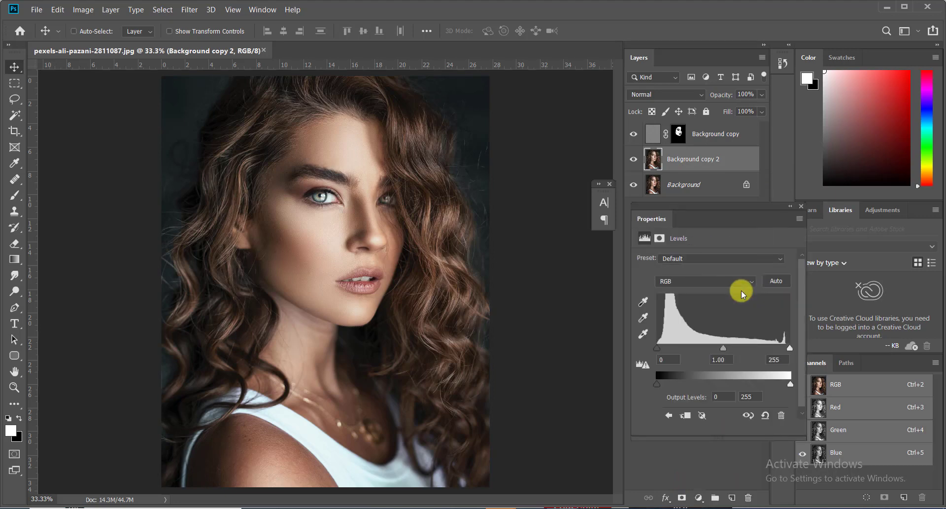
pyautogui.click(801, 206)
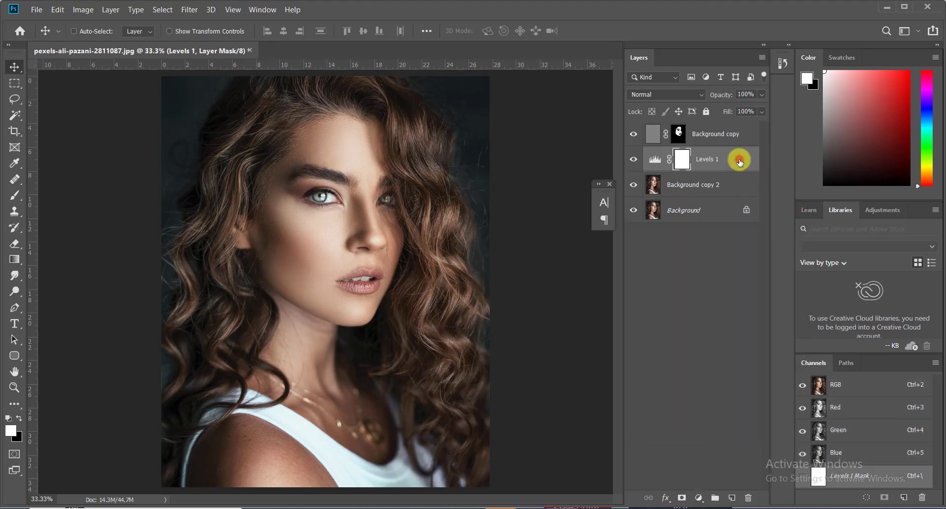
pyautogui.press('Delete')
# Add Curves 1 with an S-shaped contrast curve clipped to Background copy 2.
pyautogui.click(697, 498)
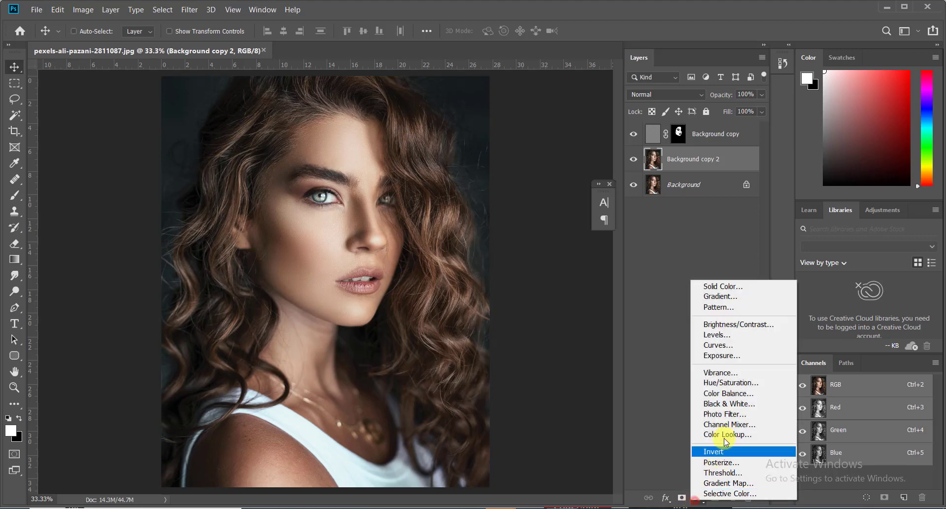
pyautogui.click(726, 345)
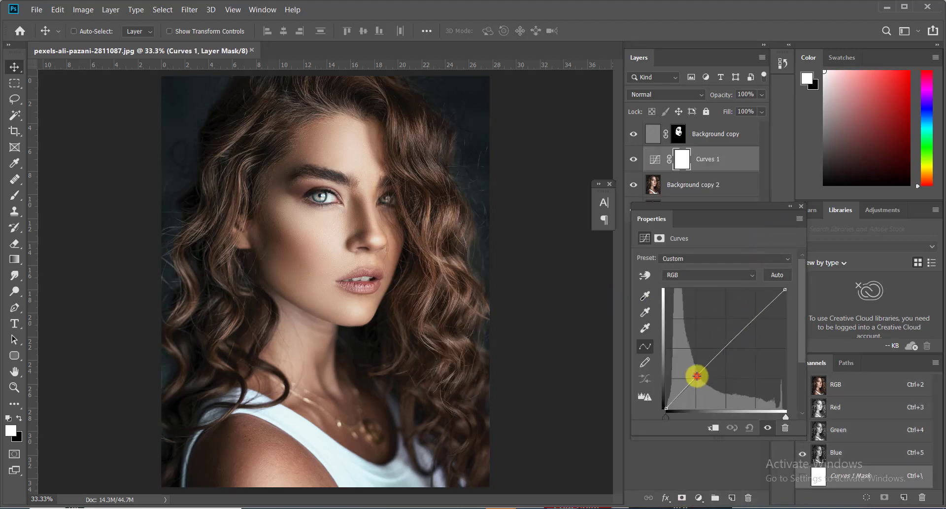
pyautogui.moveTo(697, 376); pyautogui.dragTo(702, 383)
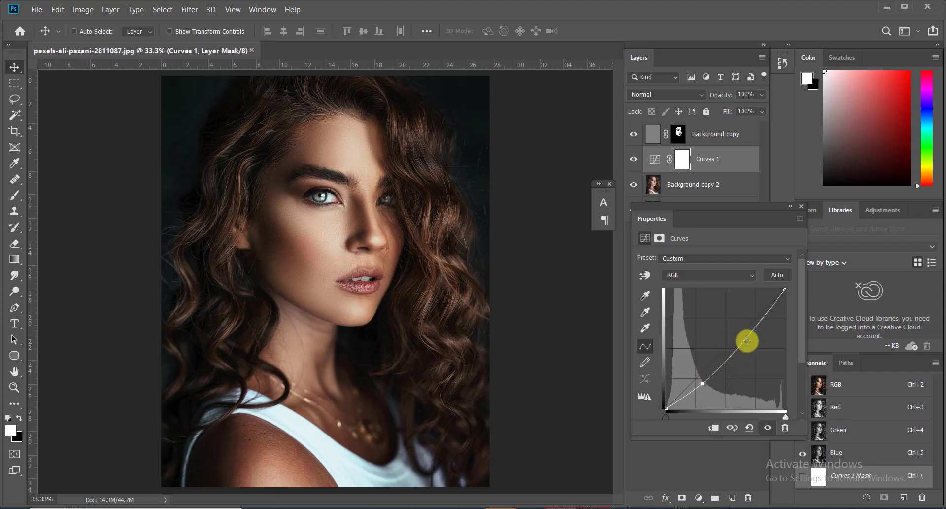
pyautogui.moveTo(747, 341); pyautogui.dragTo(744, 326)
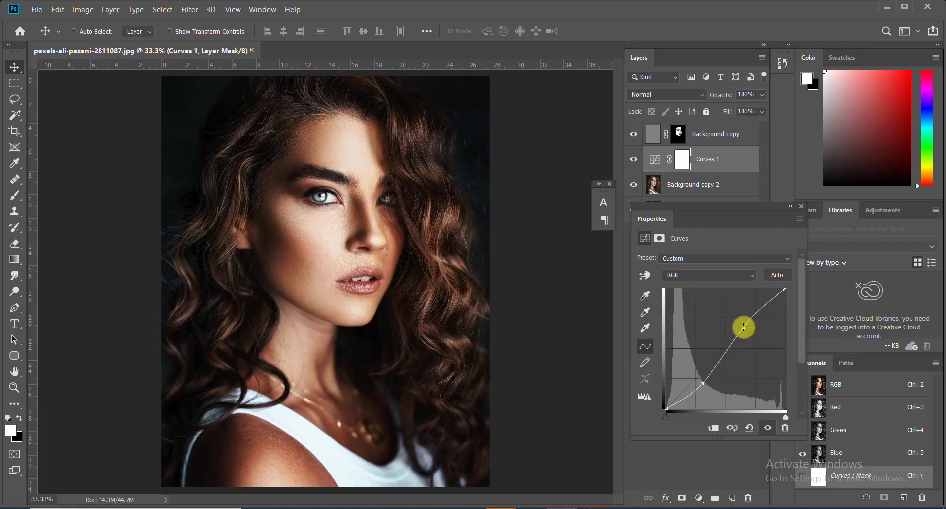
pyautogui.moveTo(703, 384); pyautogui.dragTo(701, 379)
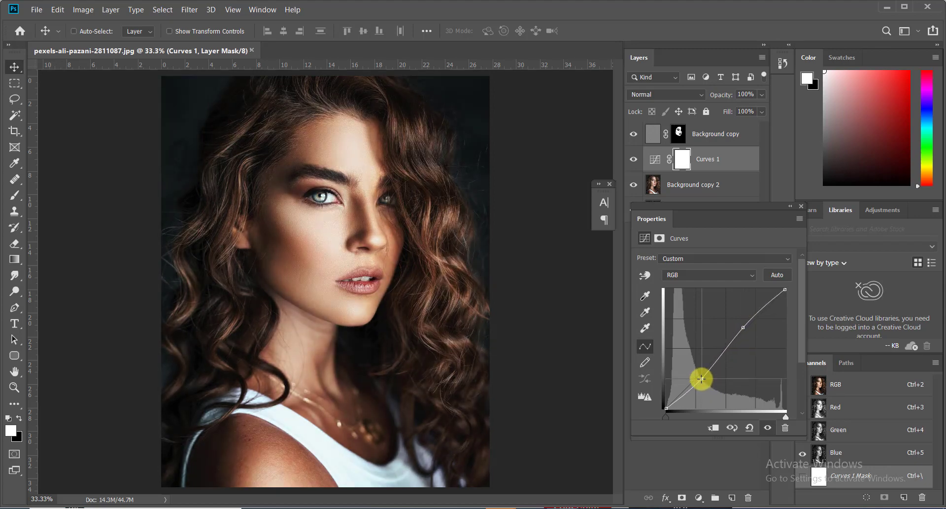
pyautogui.click(713, 428)
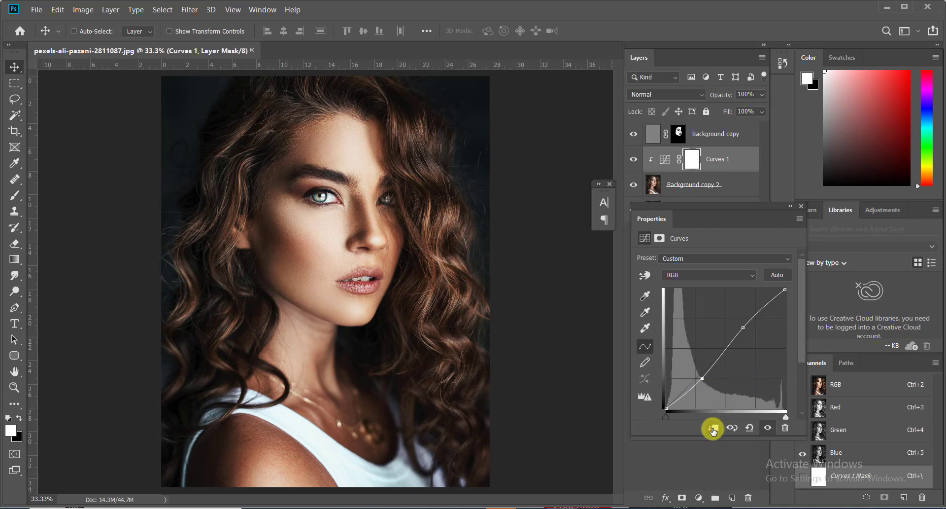
pyautogui.click(802, 207)
pyautogui.click(635, 162)
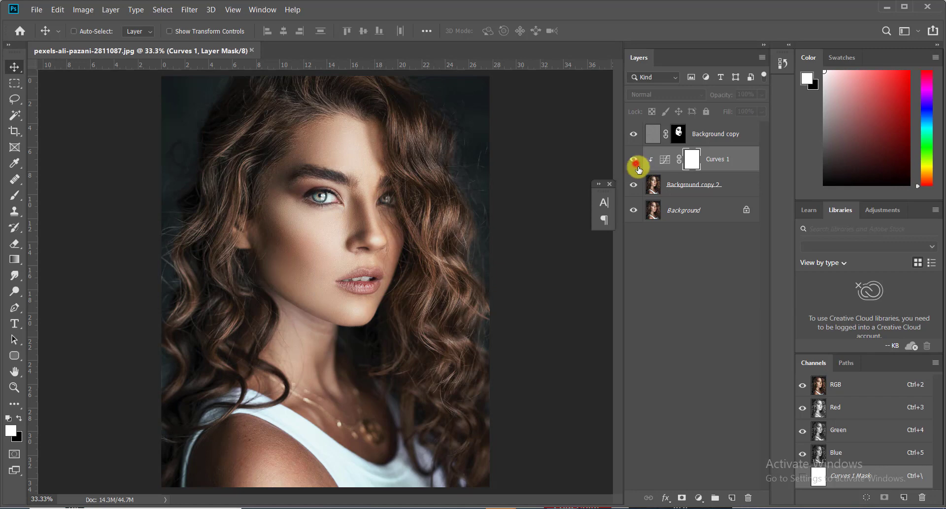
pyautogui.click(635, 160)
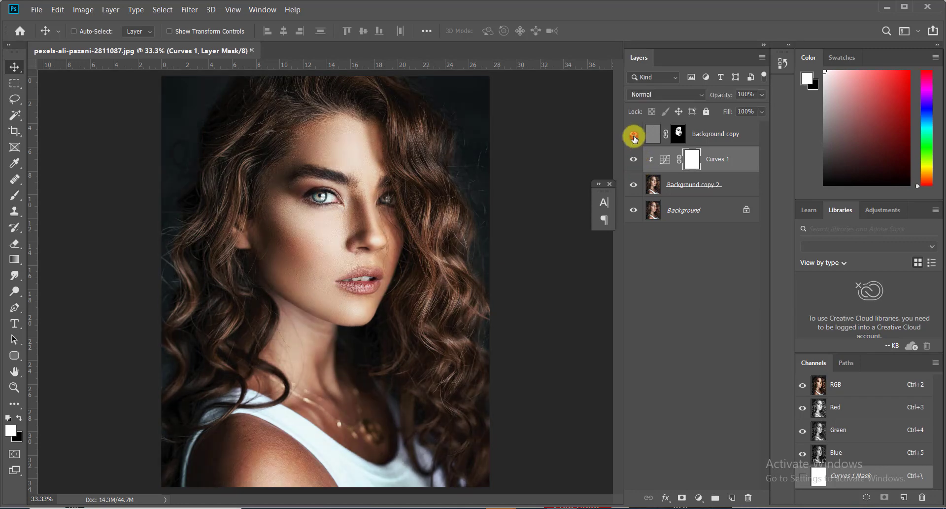